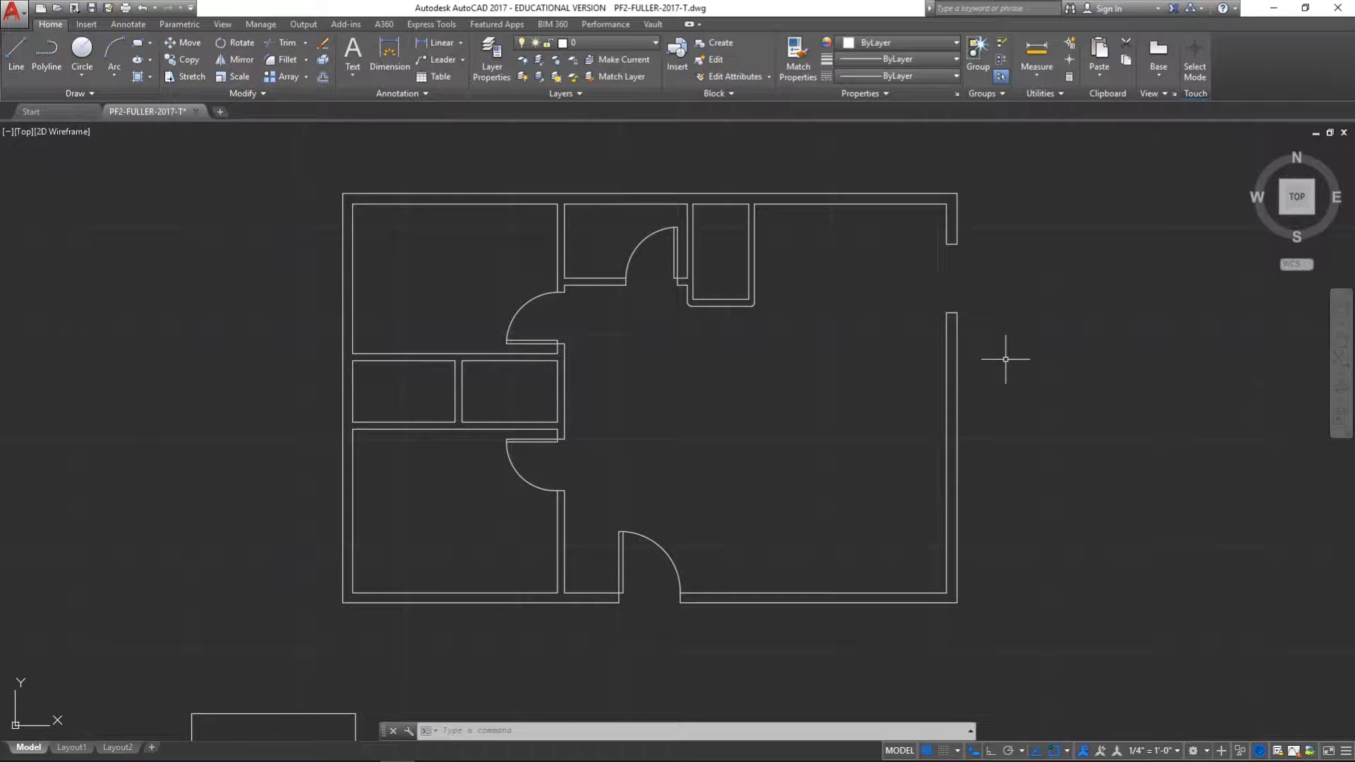
Rotate the plan 90° with the ViewCube, then zoom and pan in on the closet.
mouse_move(1335, 161)
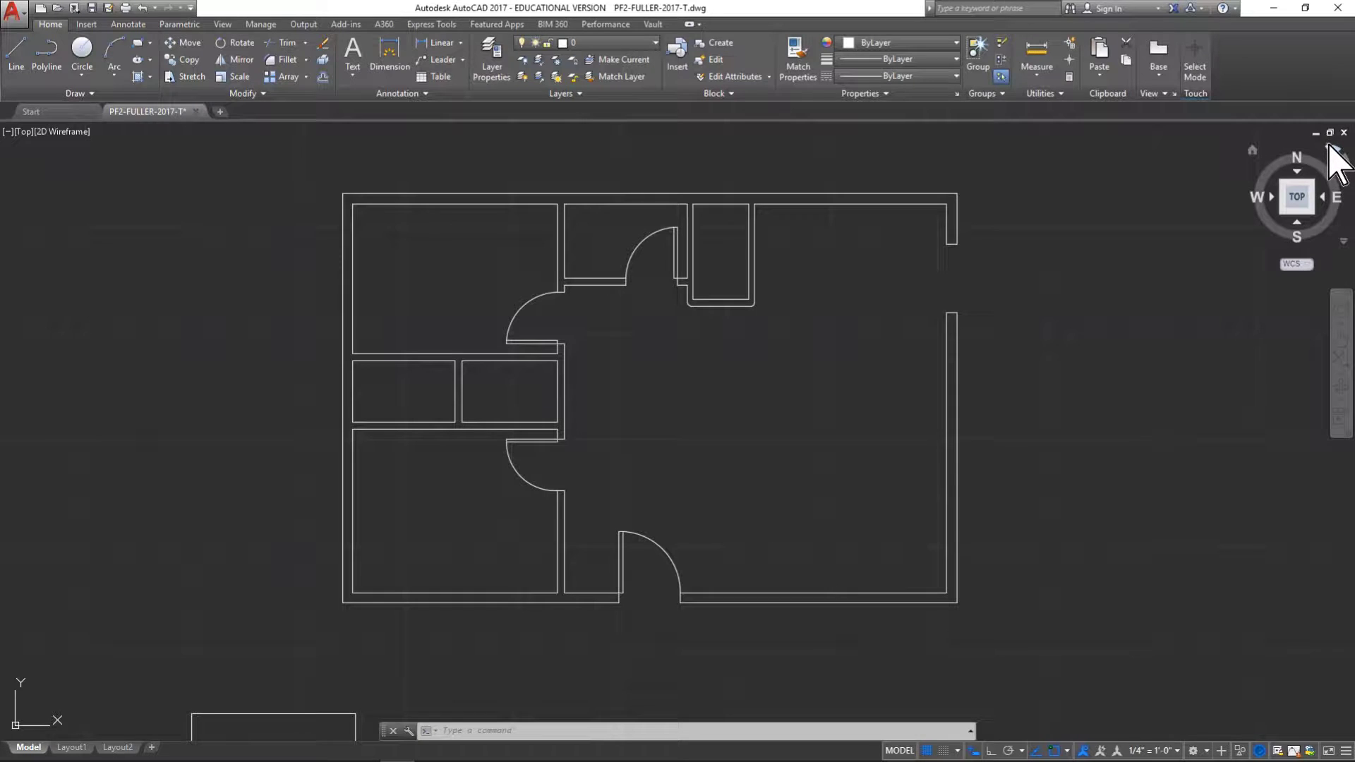
left_click(1331, 150)
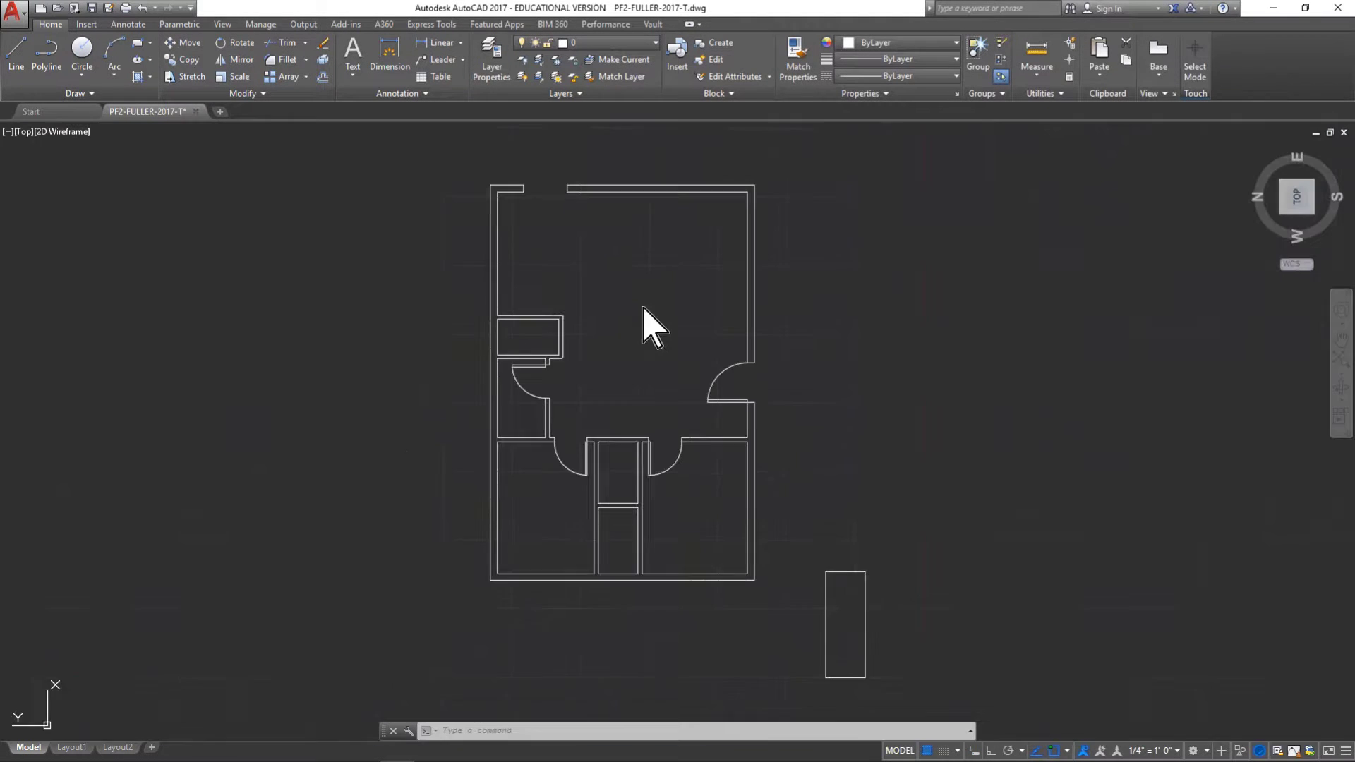
scroll(593, 360, "up", 2)
middle_click_drag(588, 363, 715, 593)
scroll(609, 436, "up", 2)
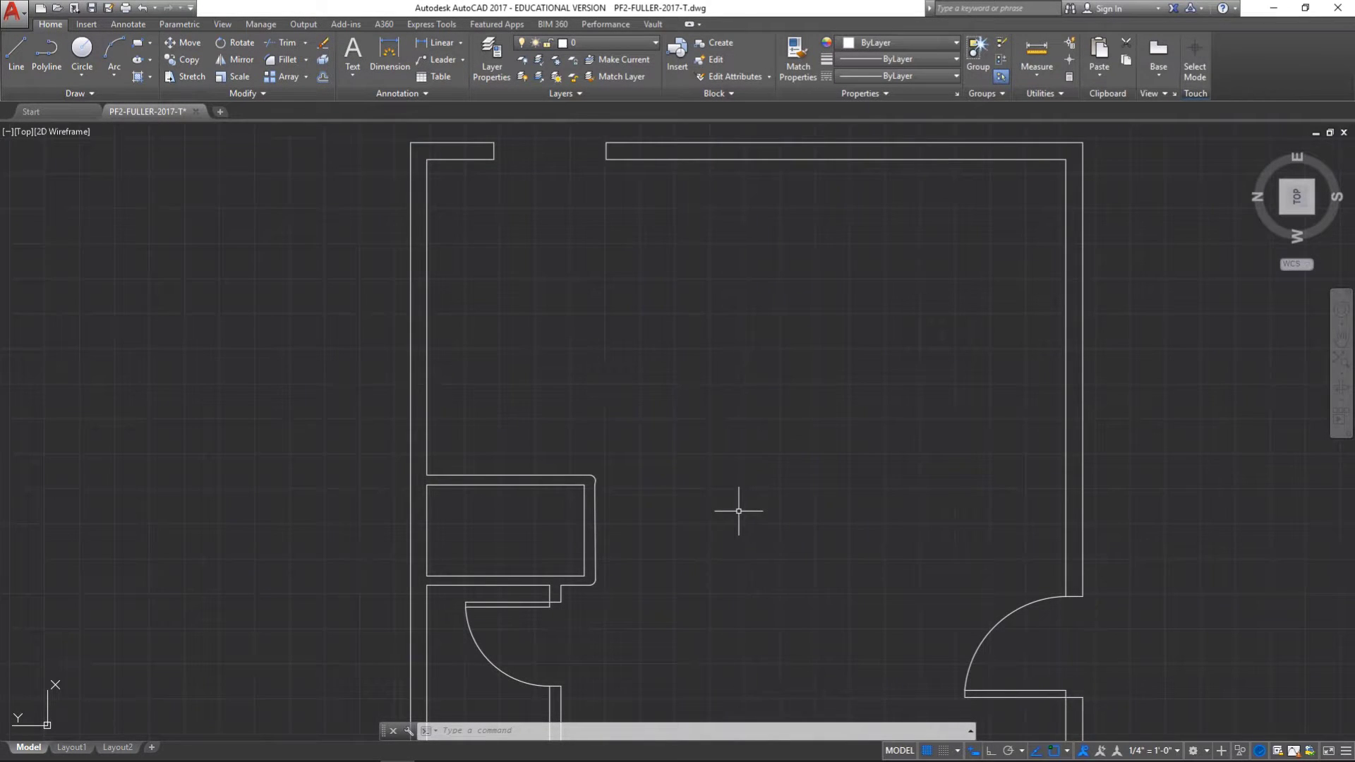
scroll(708, 527, "up", 4)
middle_click_drag(707, 526, 1082, 569)
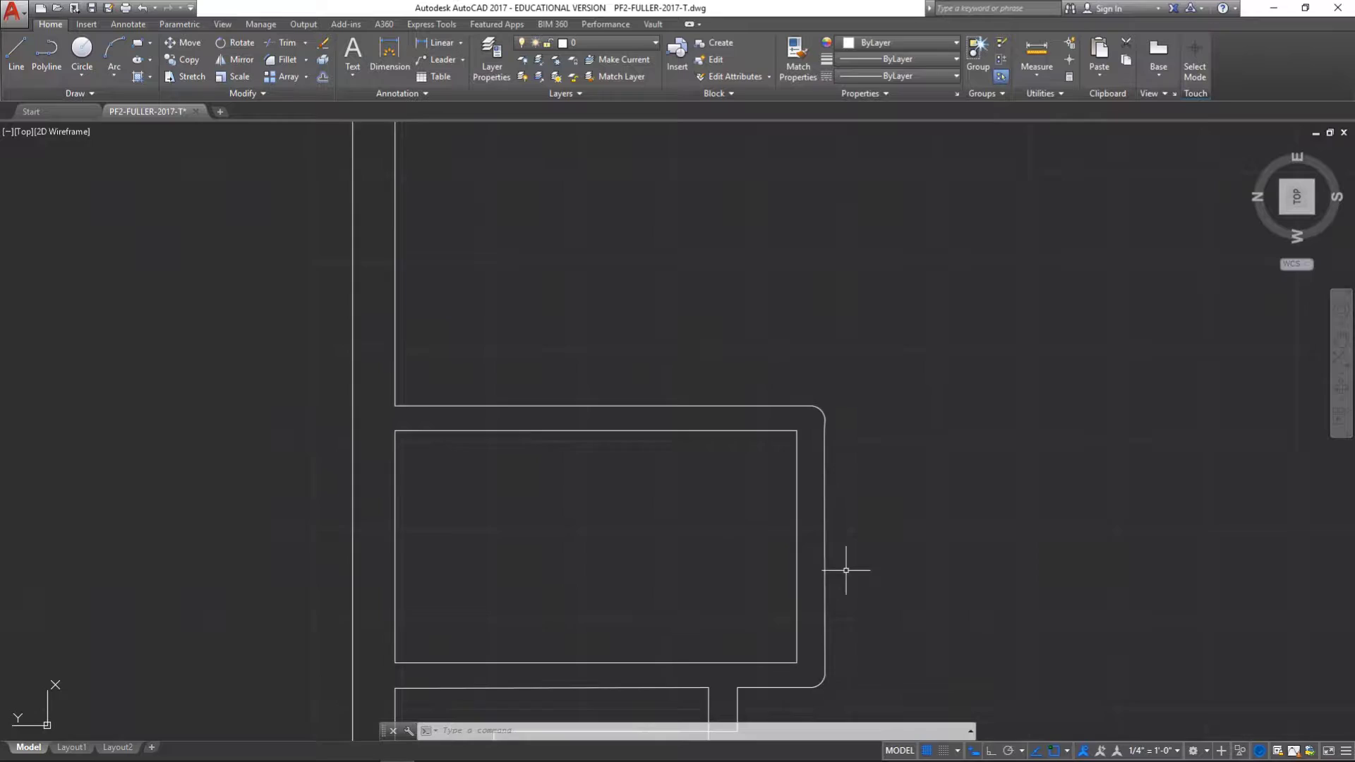
scroll(846, 568, "down", 2)
middle_click_drag(952, 635, 864, 521)
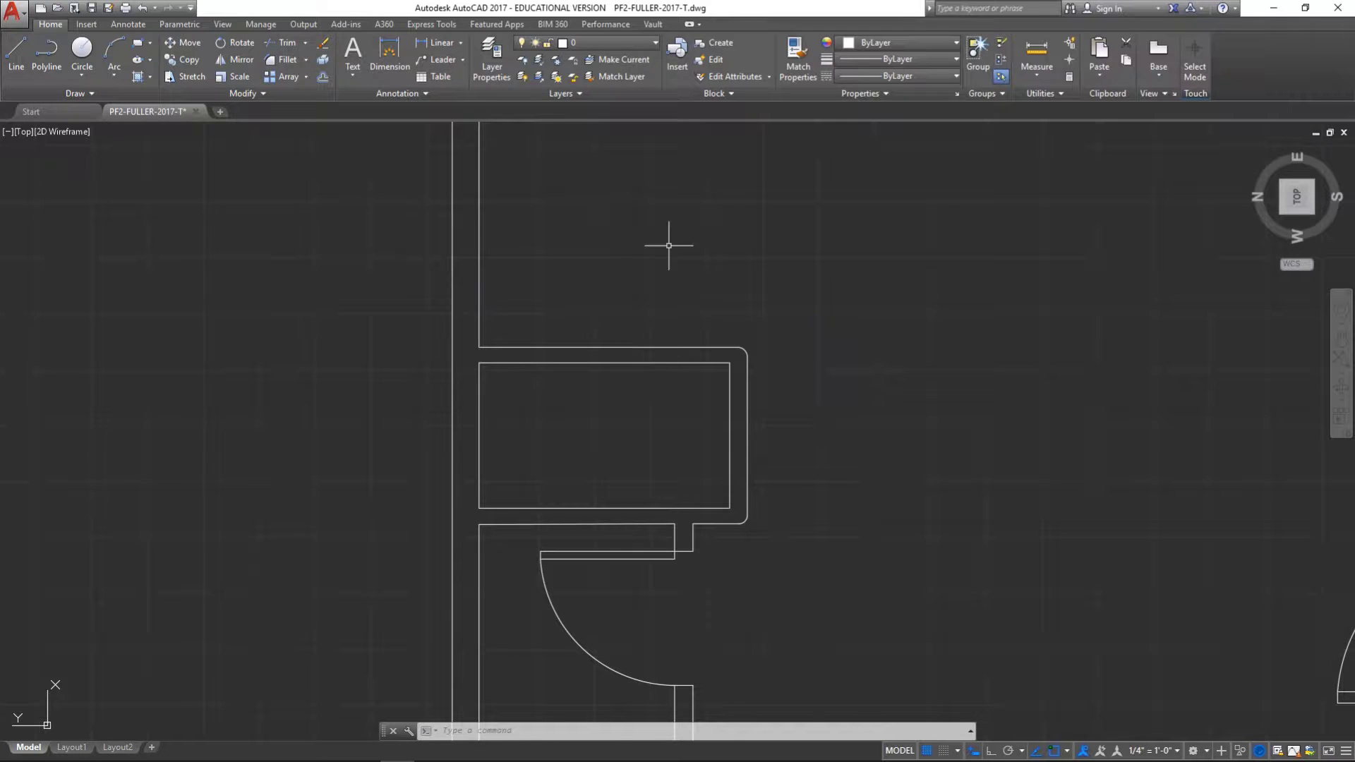
Draw a short vertical line down from the closet's top wall edge.
left_click(20, 57)
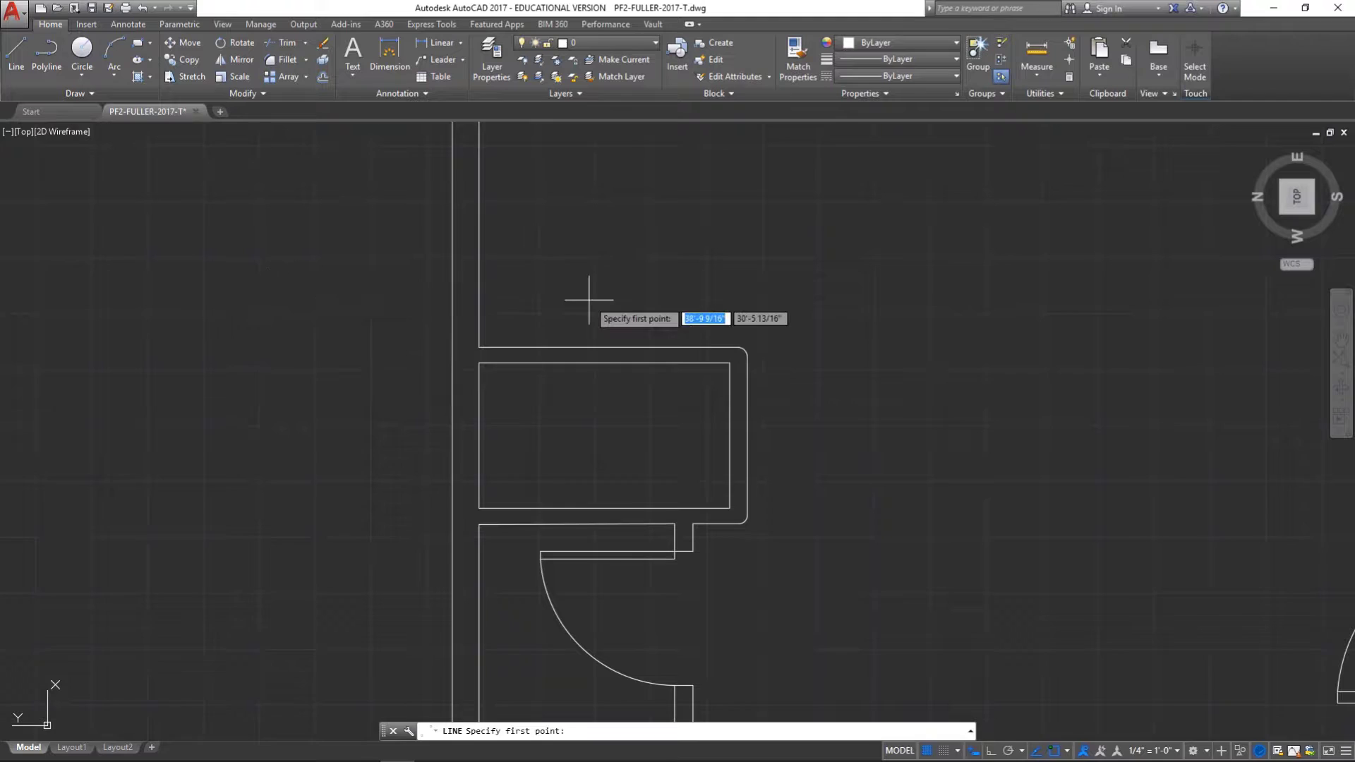
left_click(609, 347)
left_click(608, 397)
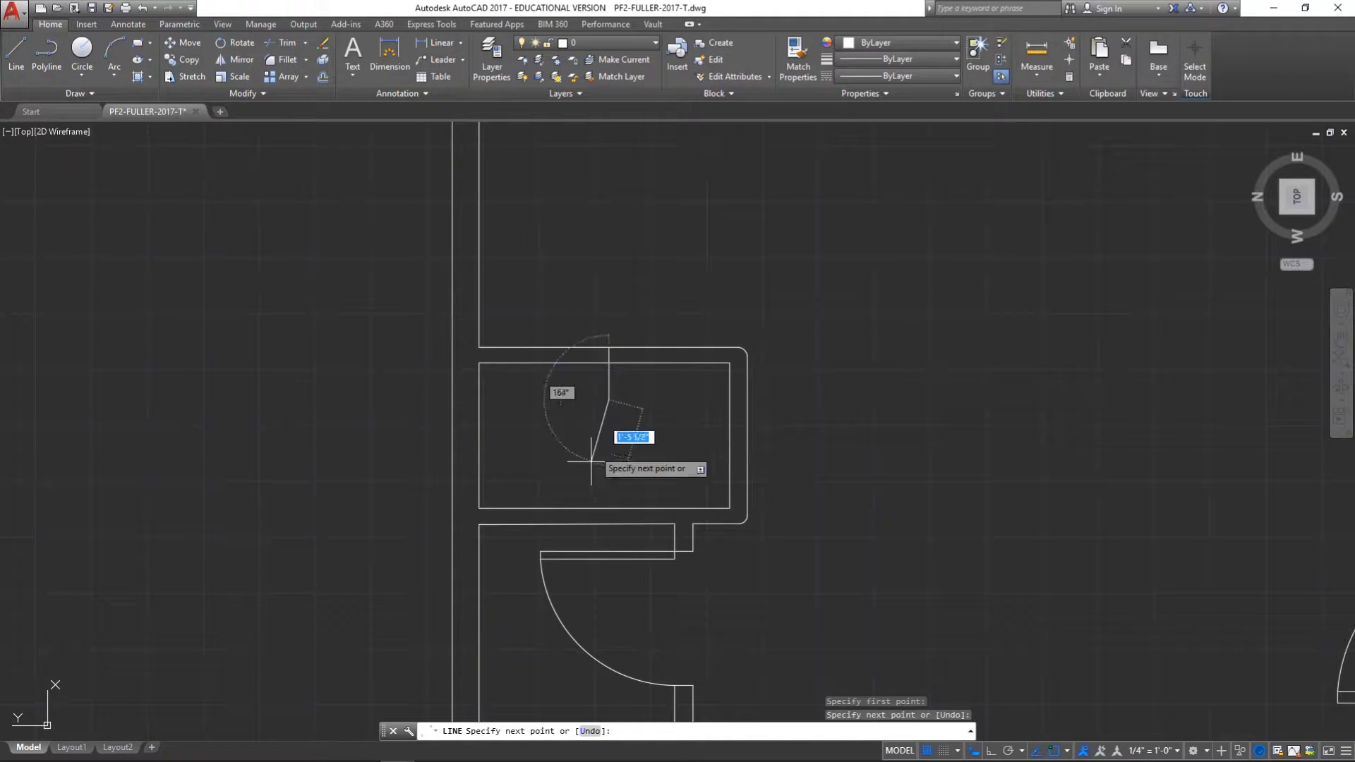
key("Escape")
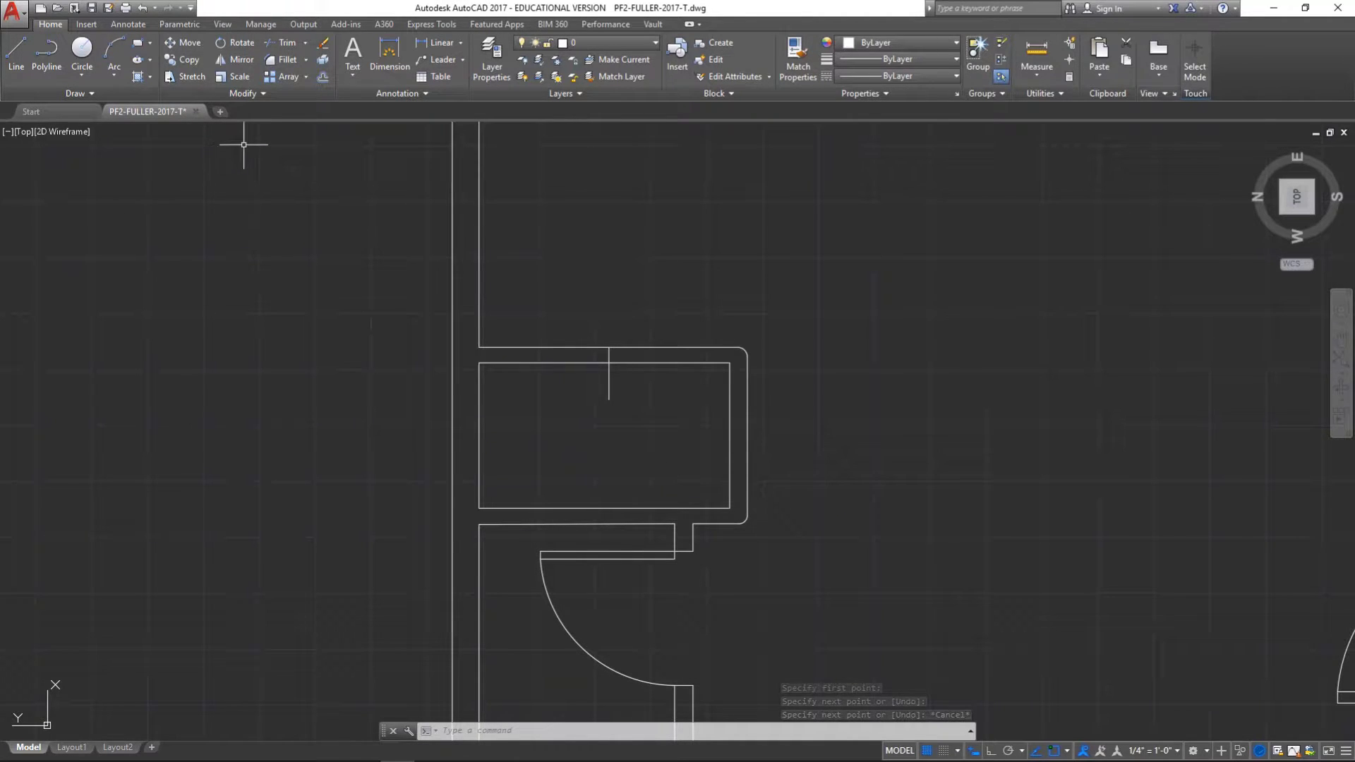
Offset the vertical line 2' to the left and 2' to the right.
left_click(322, 60)
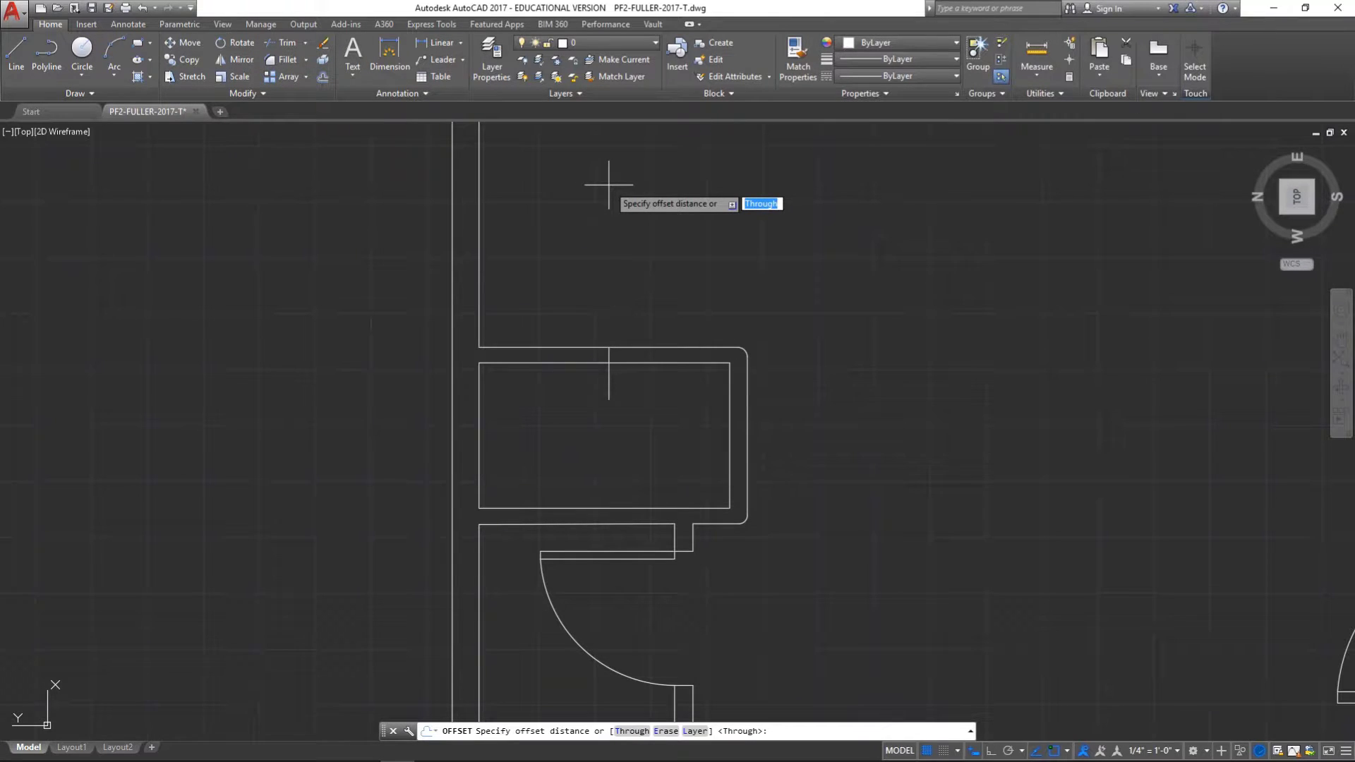
type("2")
key("Return")
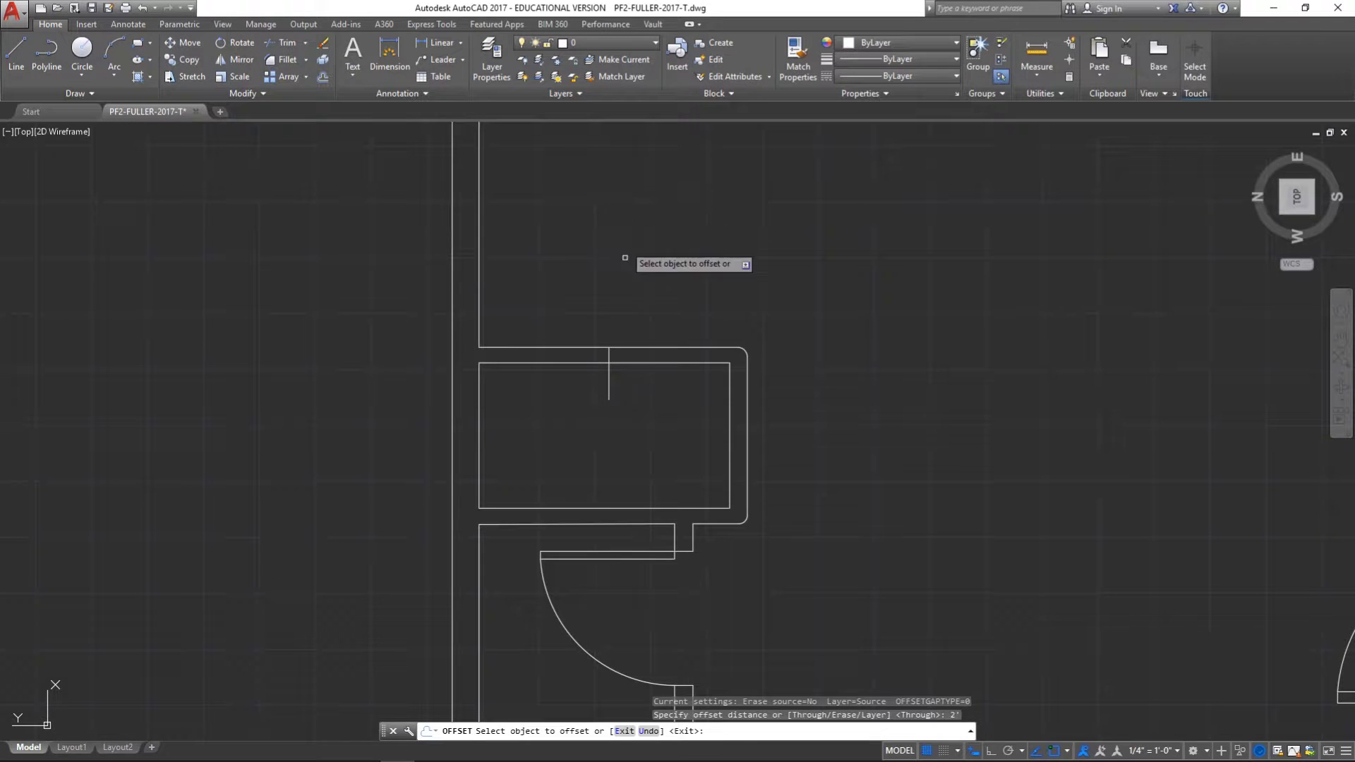
left_click(608, 394)
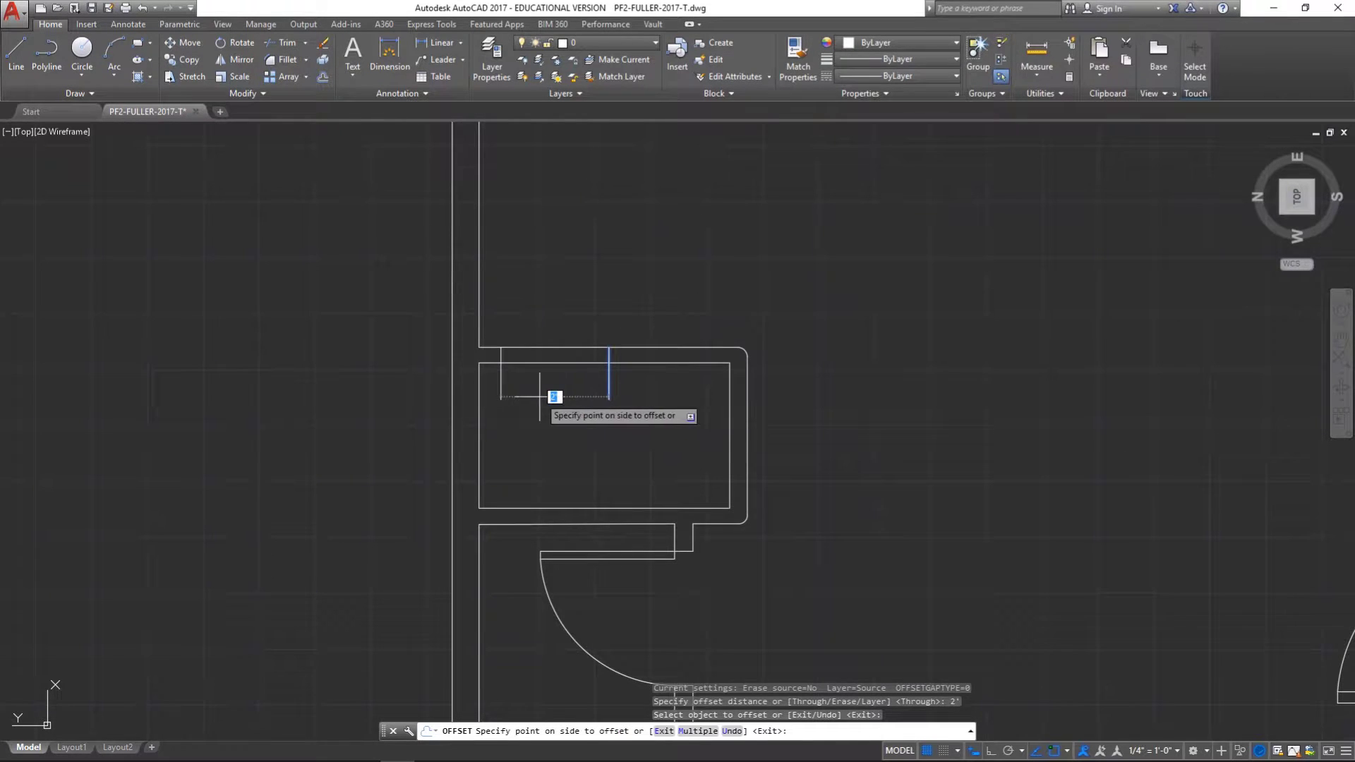
left_click(540, 395)
left_click(609, 392)
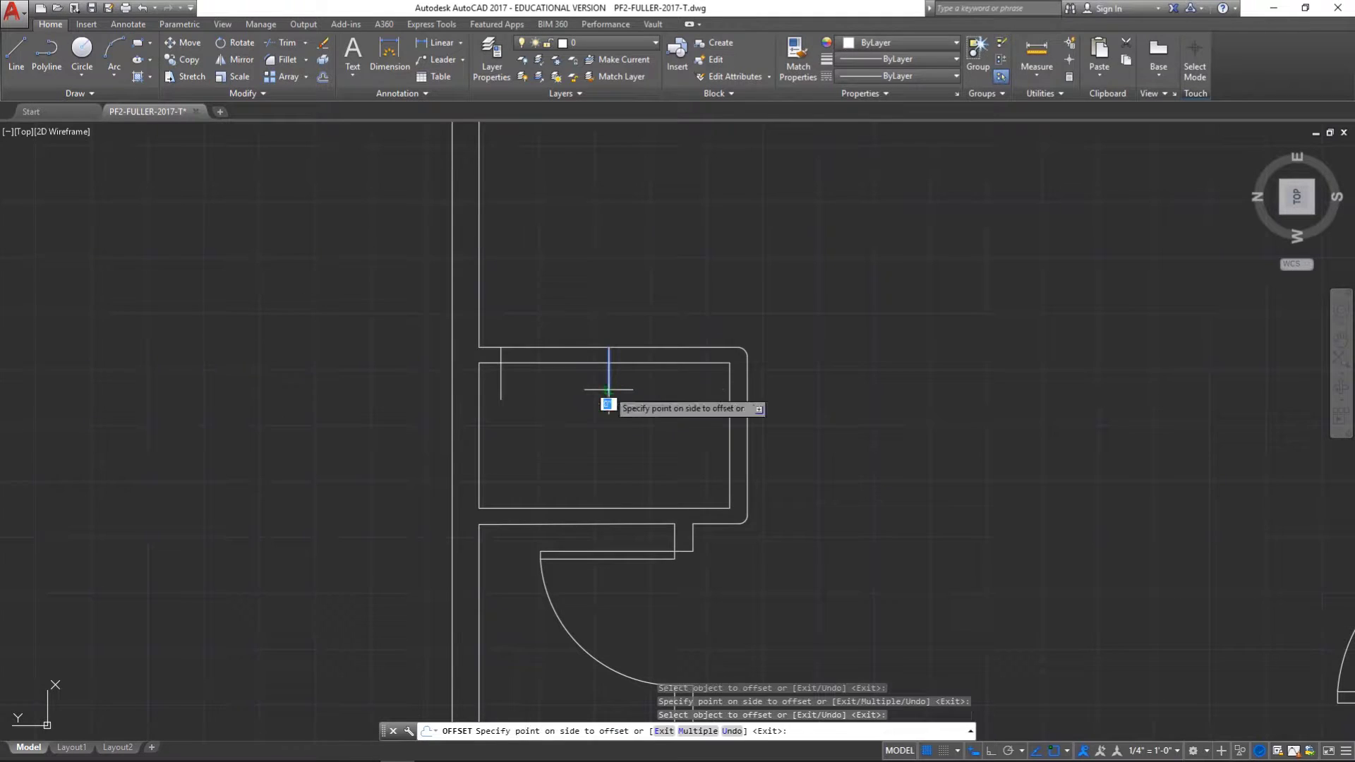
left_click(741, 402)
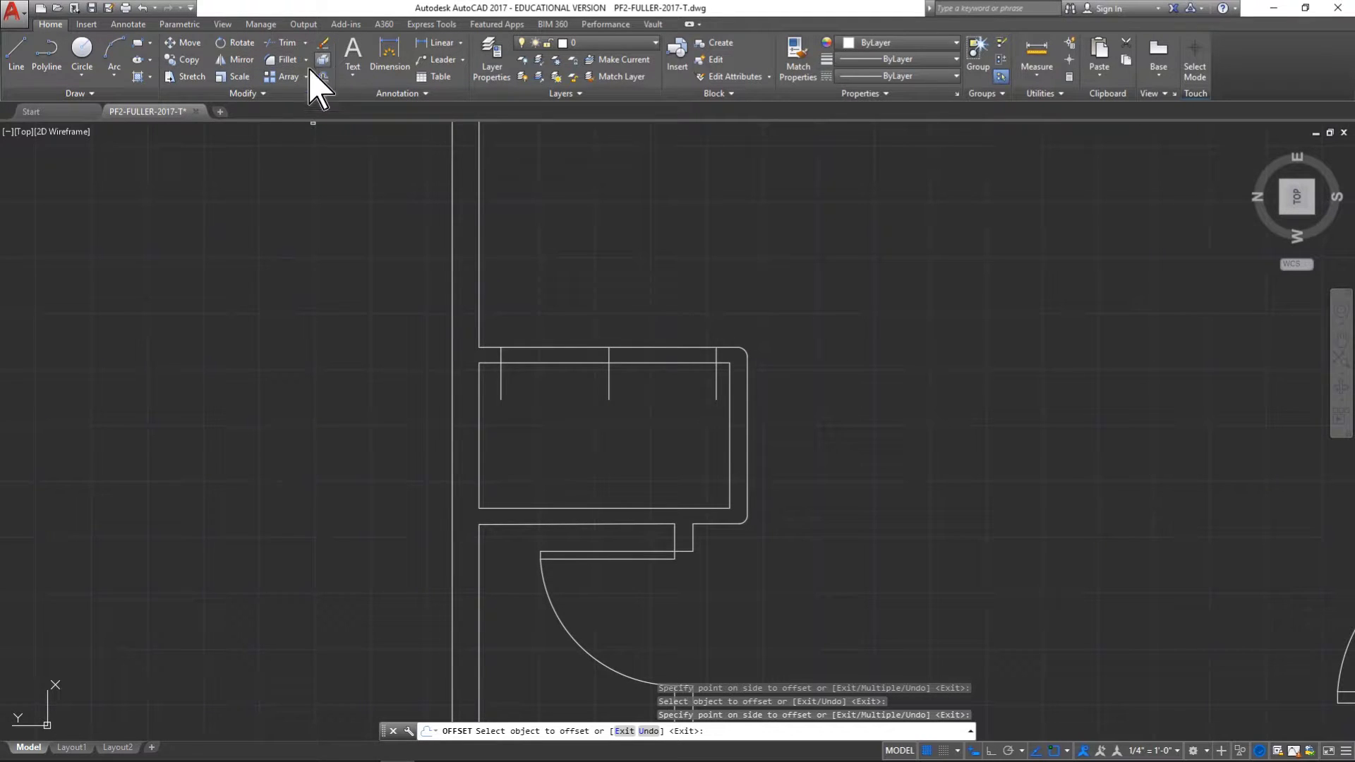
Set polar tracking to 45° increments, then cancel the trial rectangle.
left_click(21, 55)
left_click(140, 44)
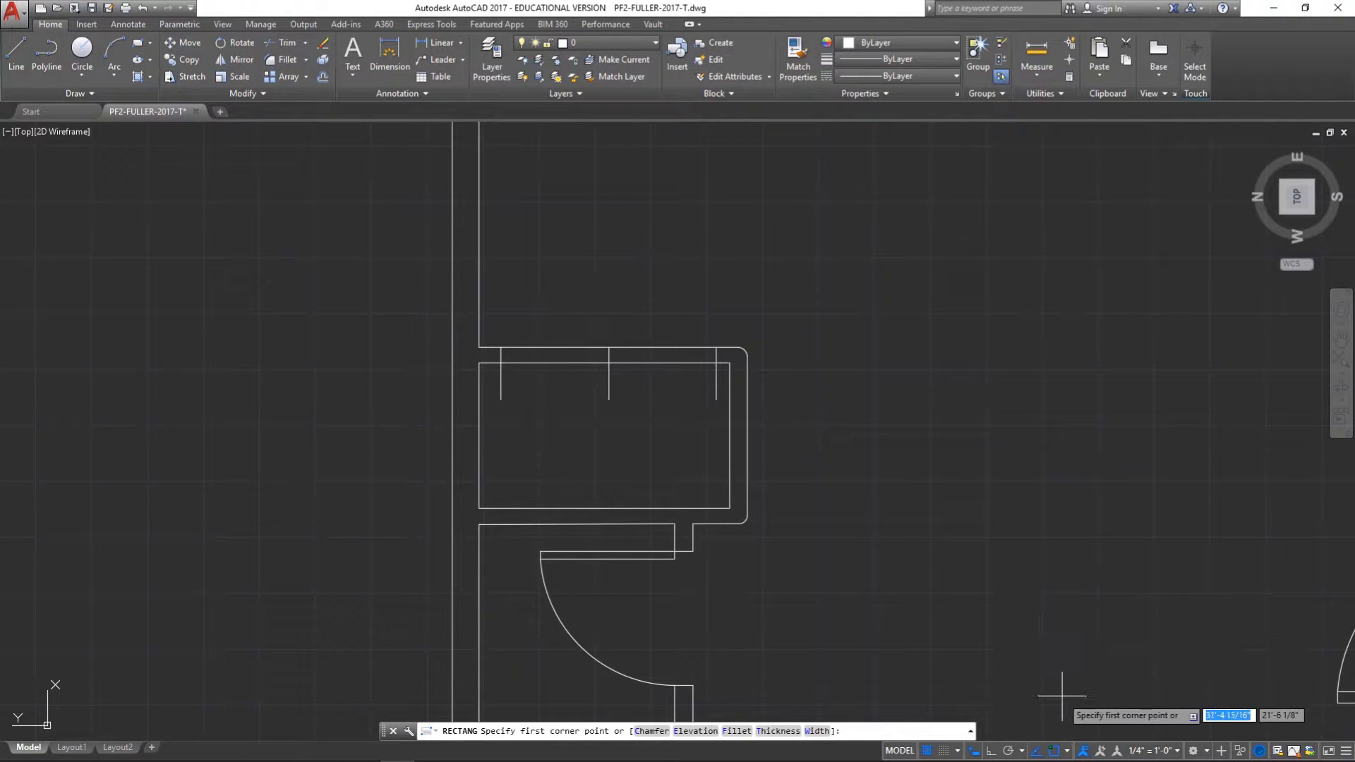
left_click(1022, 751)
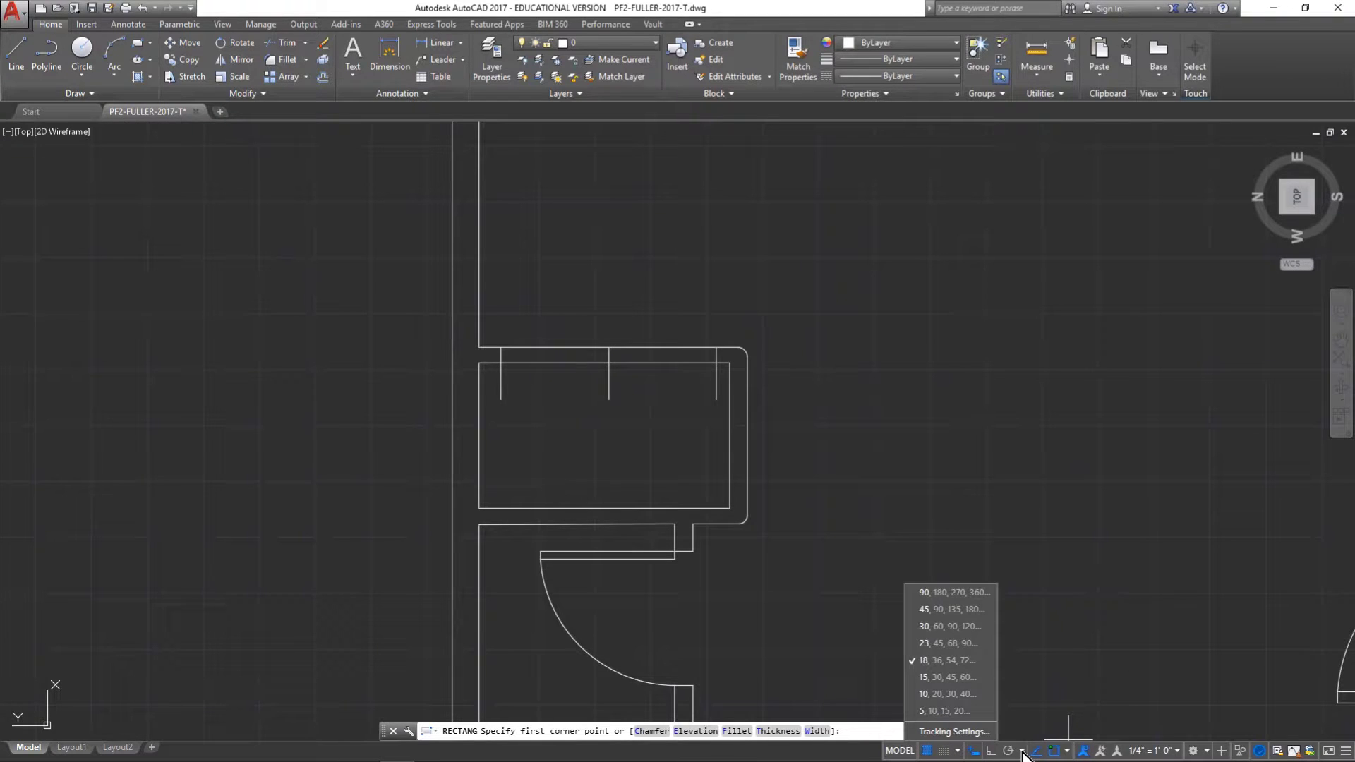
left_click(952, 609)
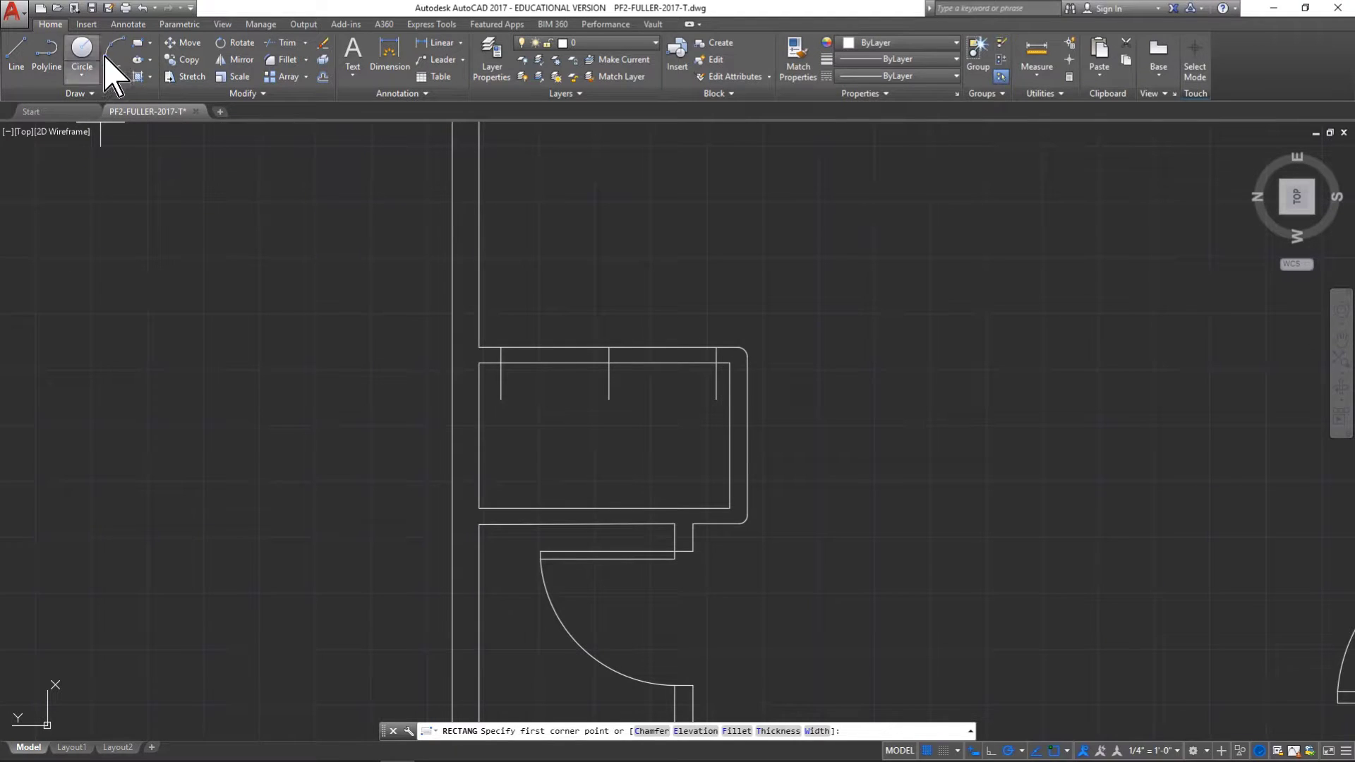
left_click(138, 50)
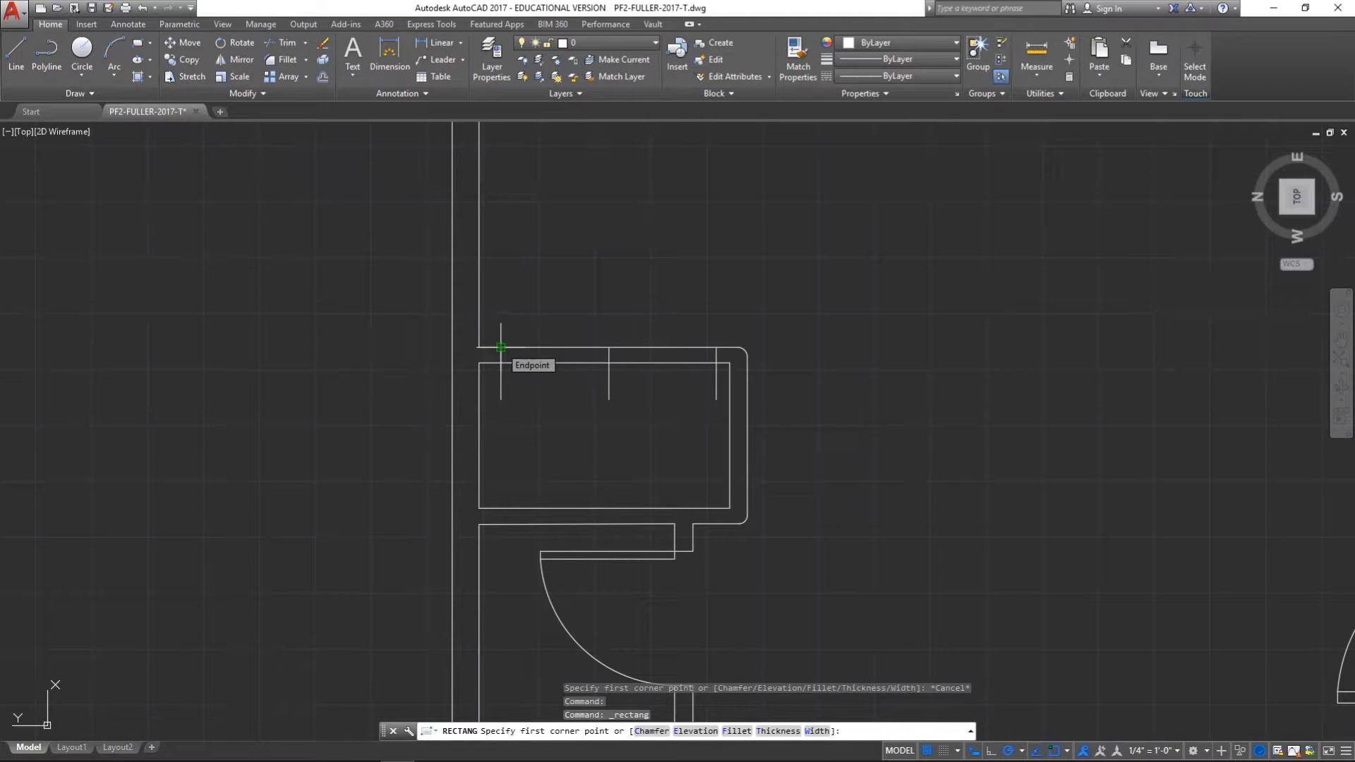
left_click(501, 347)
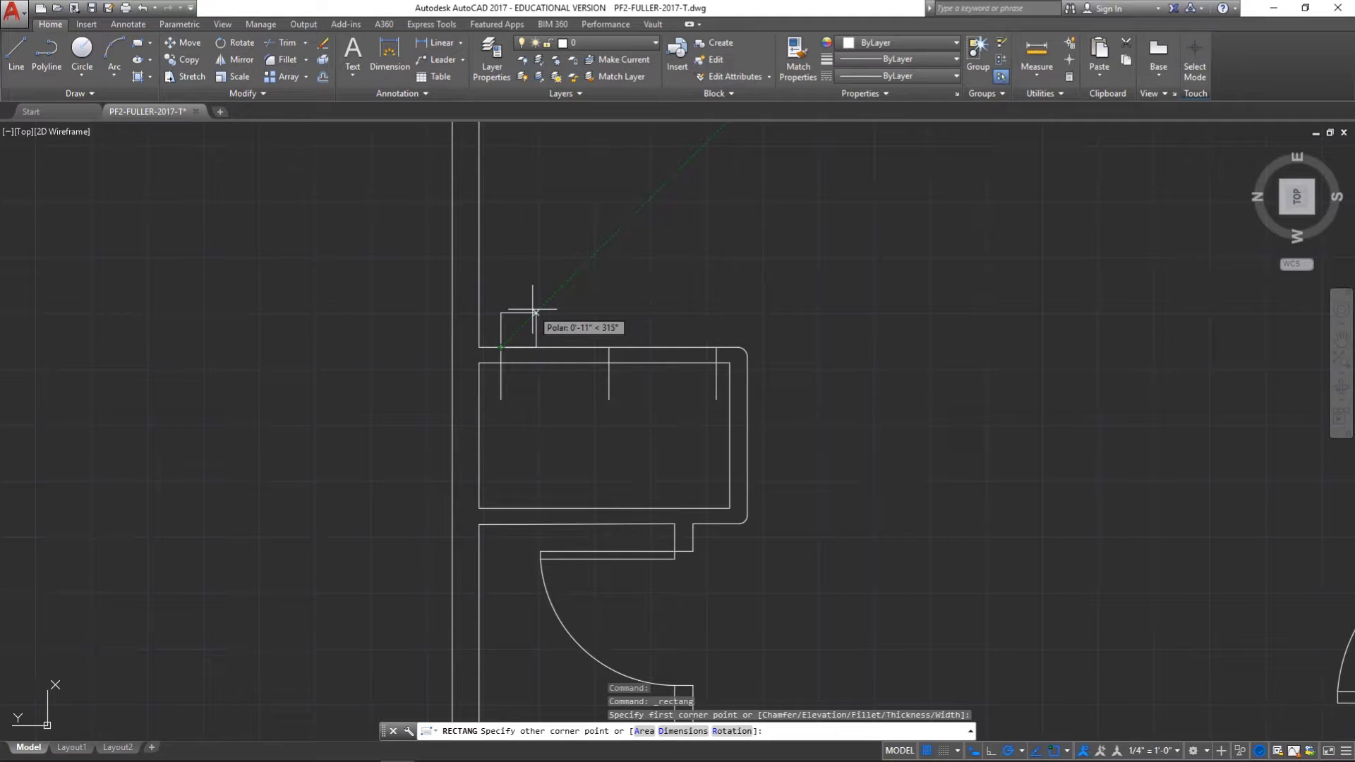
type("1'")
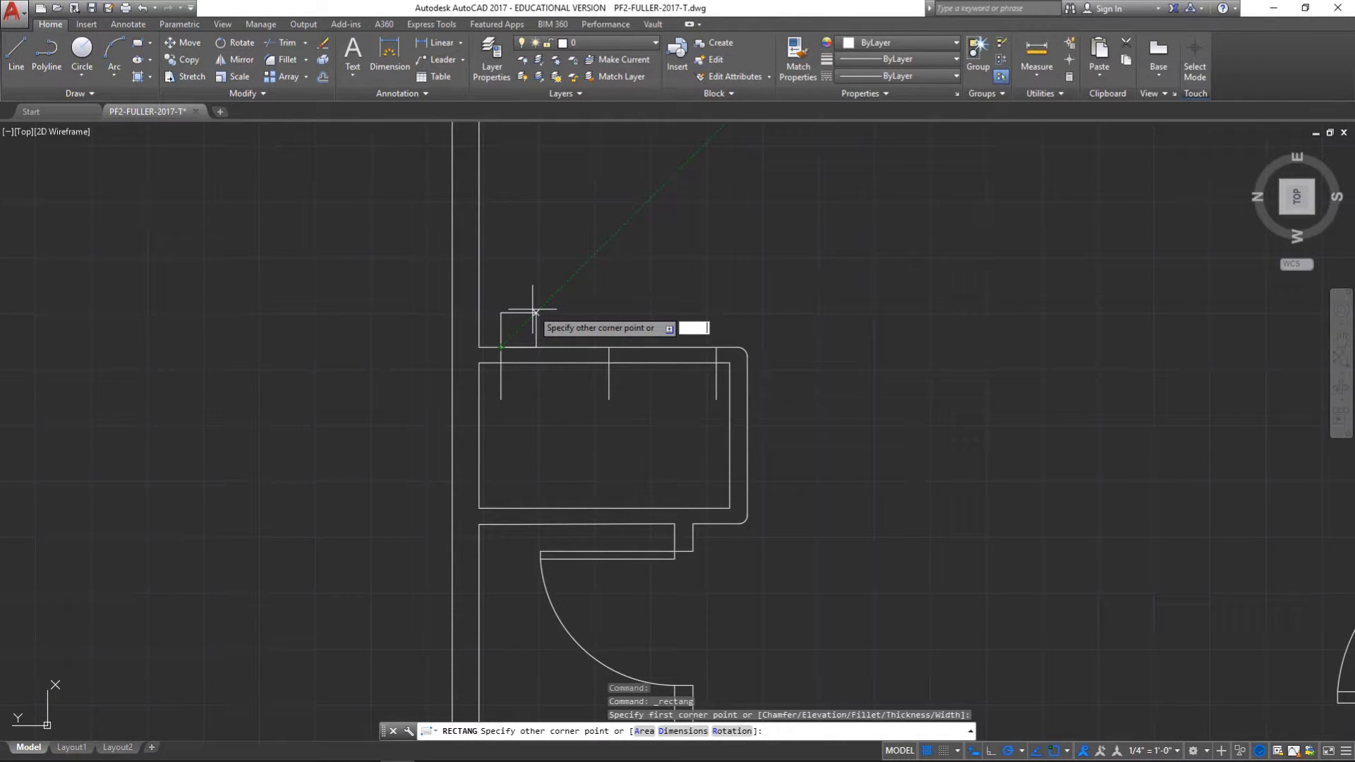
key("Escape")
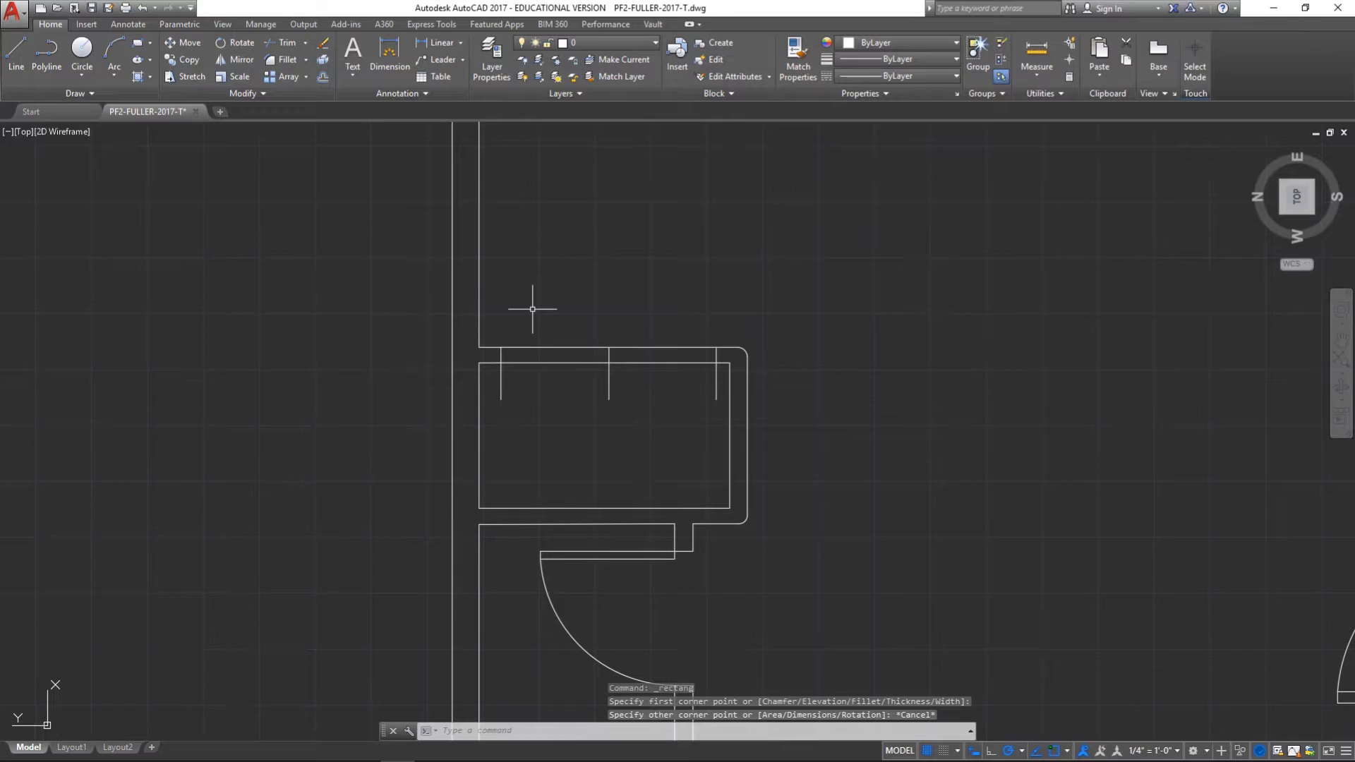
Draw the left chevron from the left guide's top: 1' up at 45°, 1' back down.
left_click(18, 53)
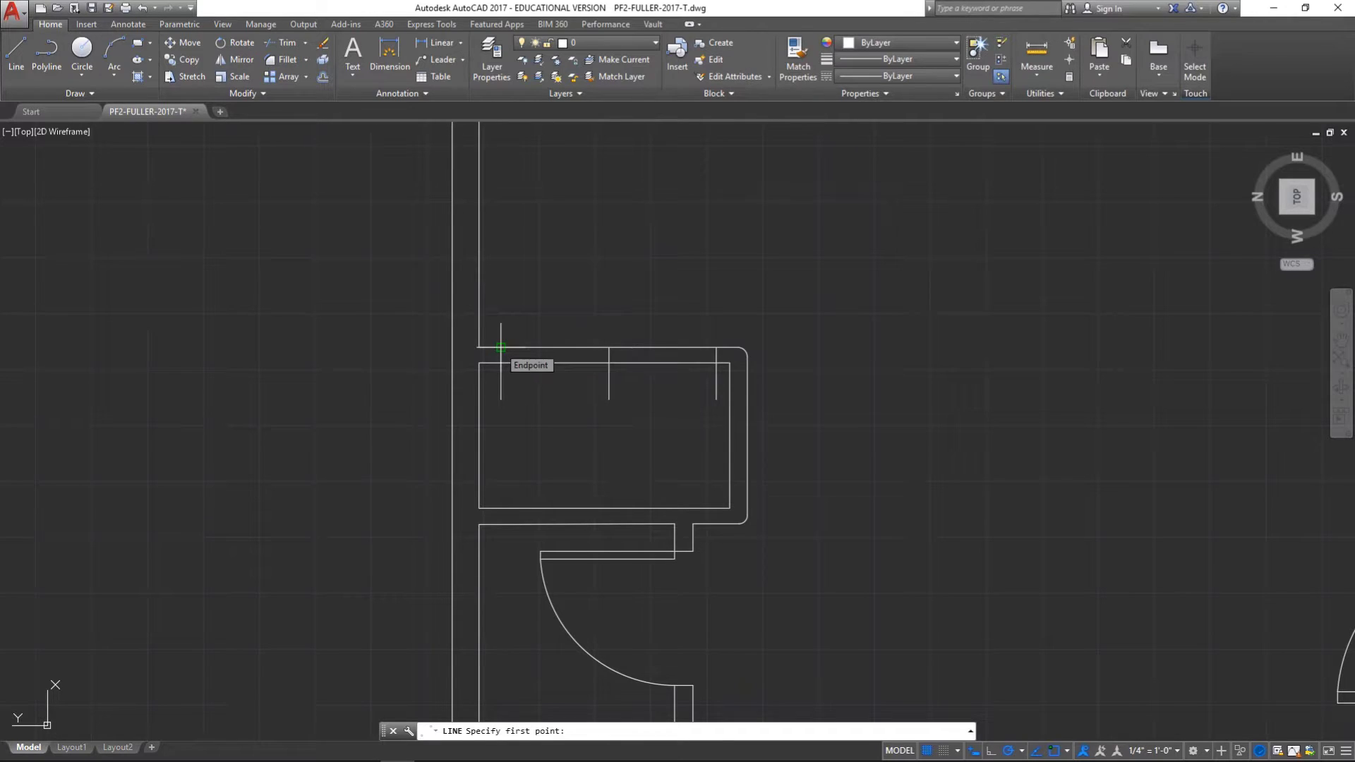
left_click(501, 347)
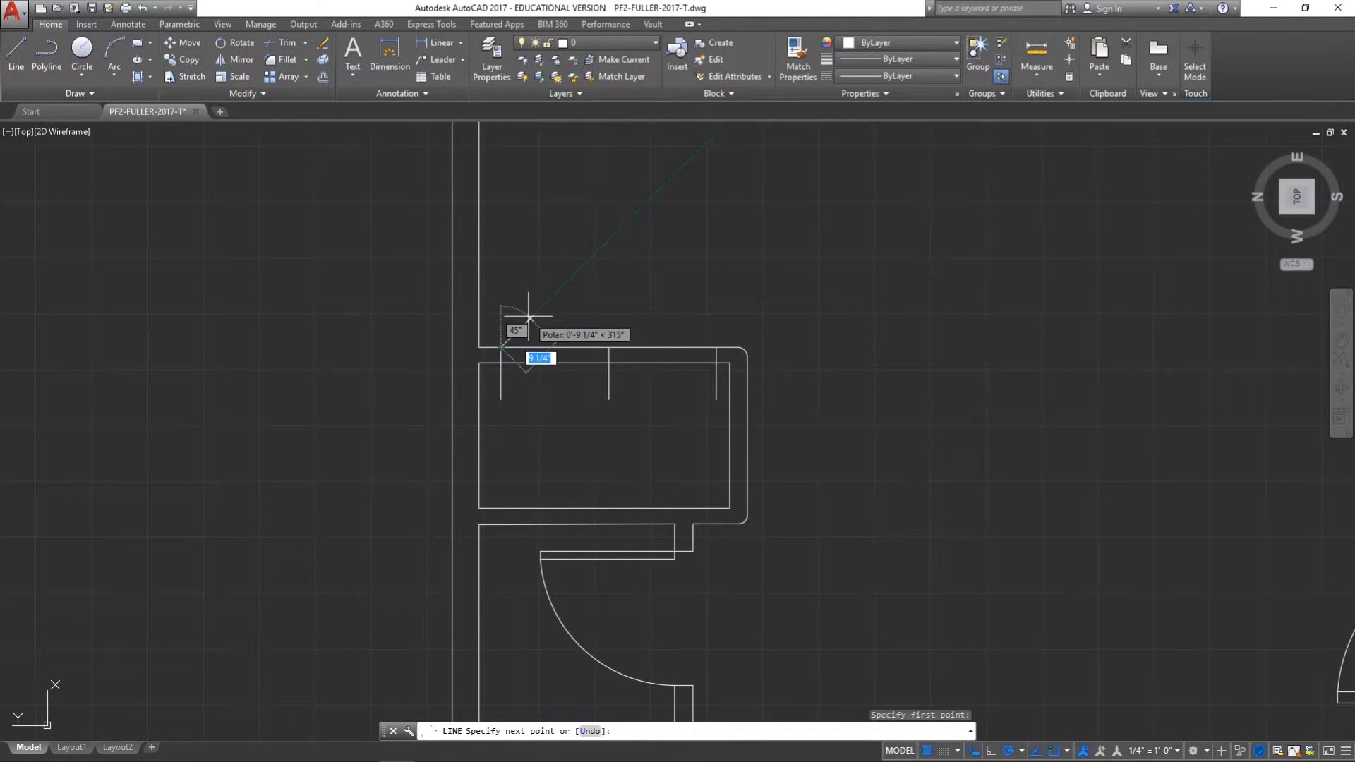
type("1")
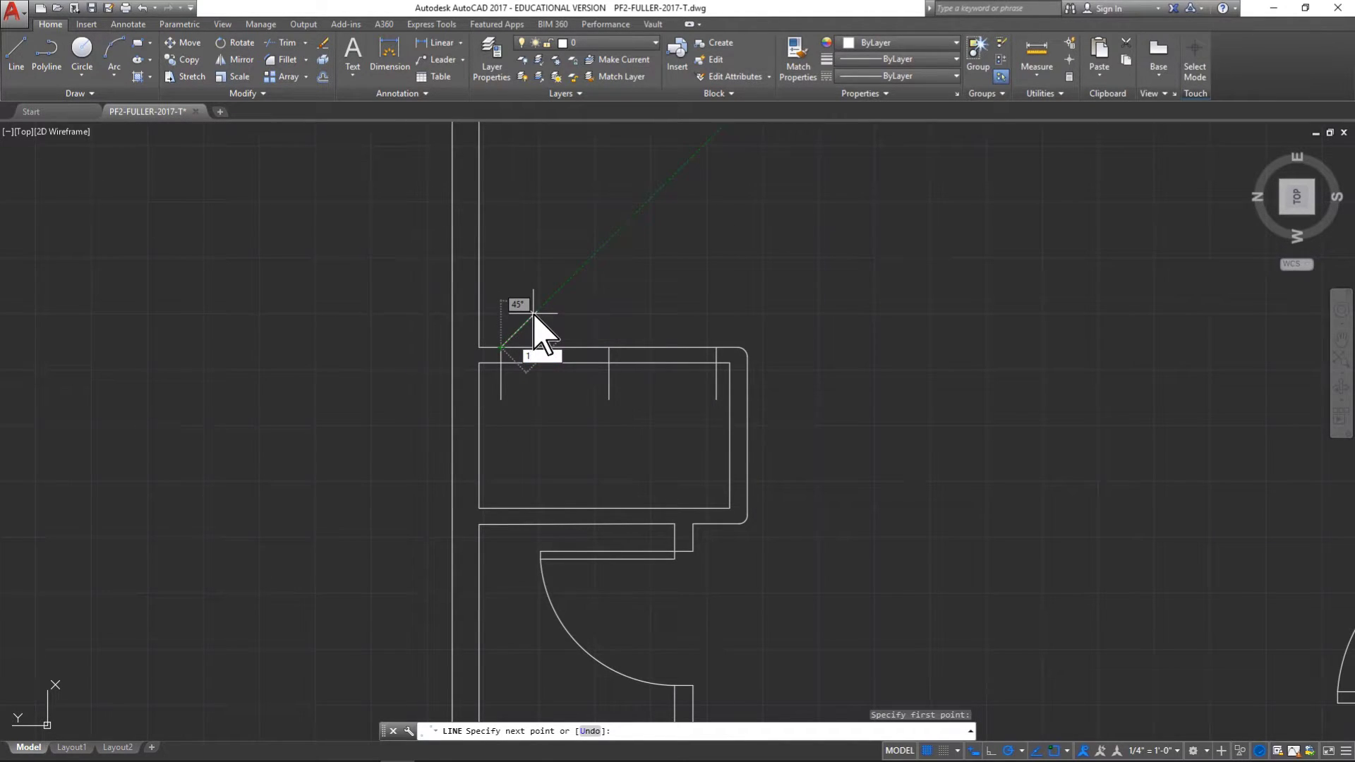
type("'")
key("Return")
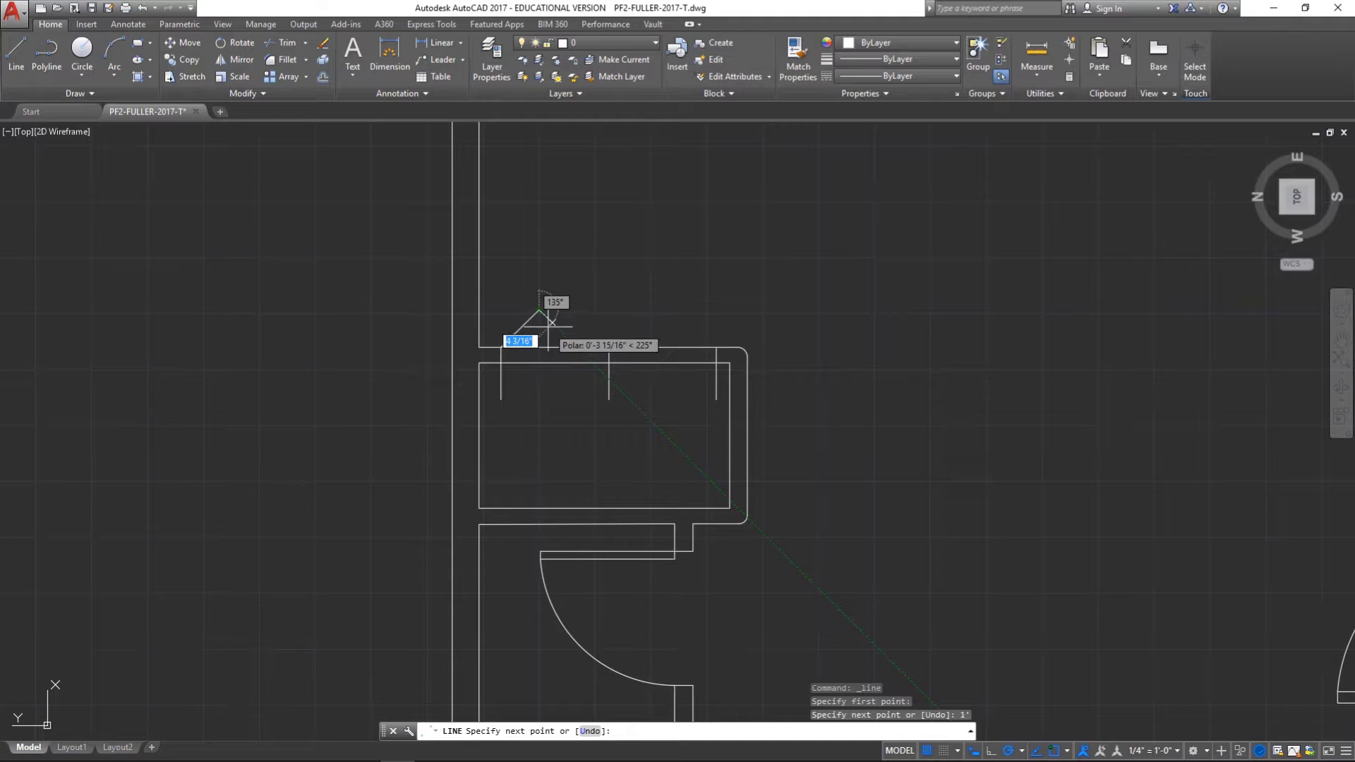
type("1'")
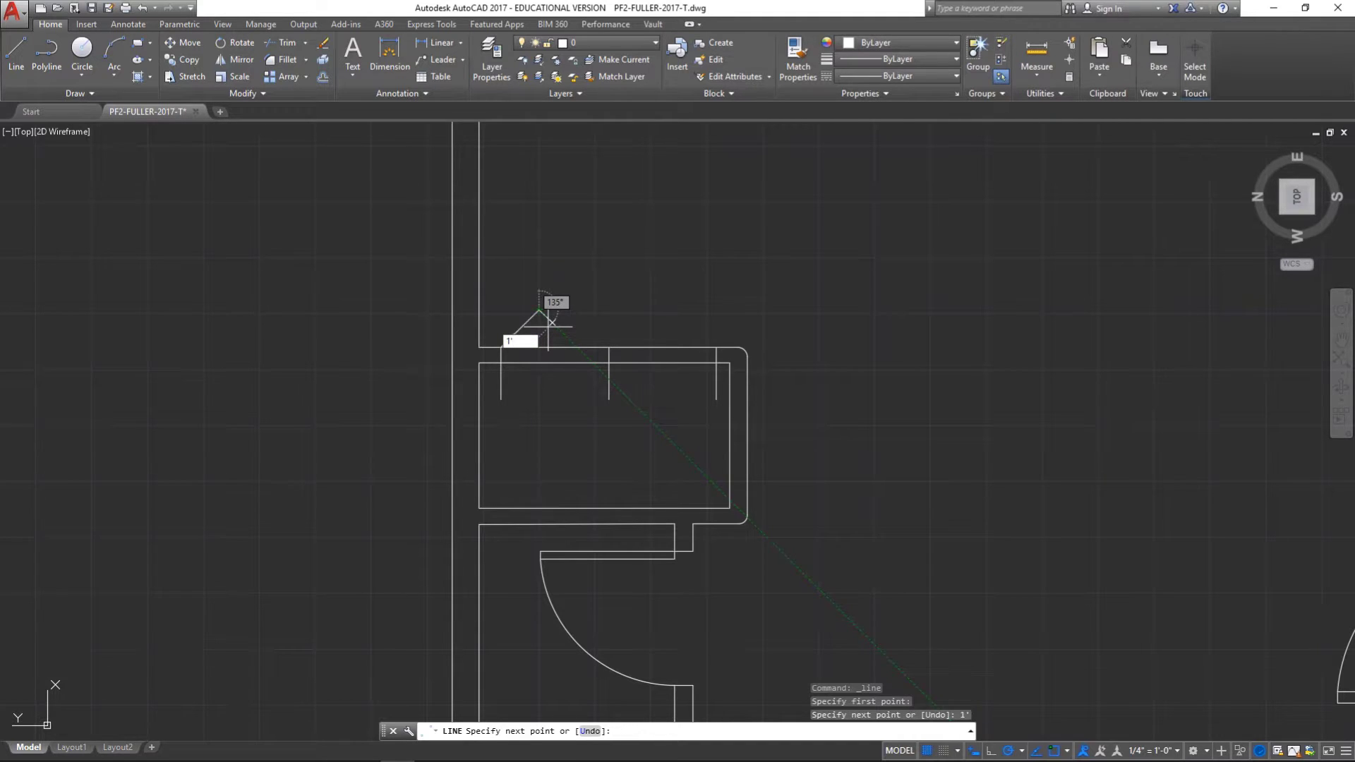
key("Return")
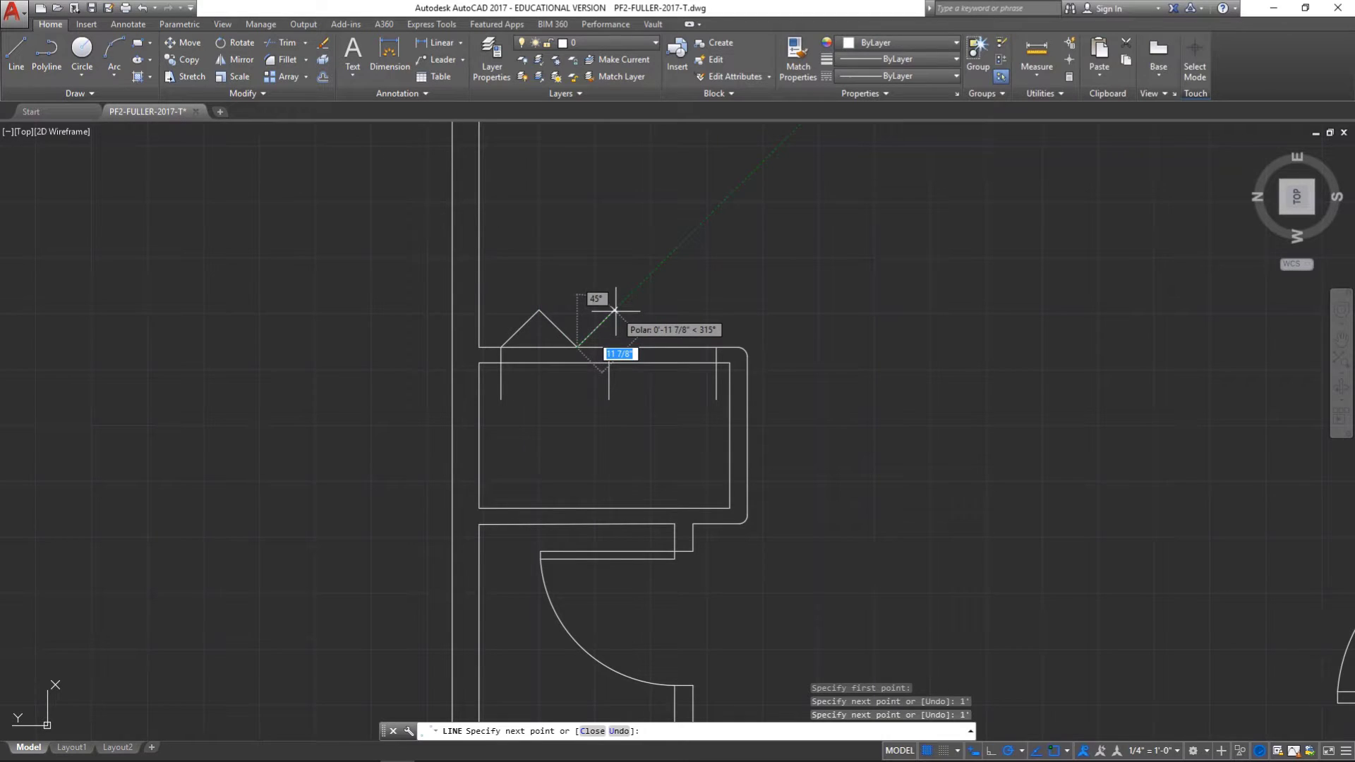
key("Escape")
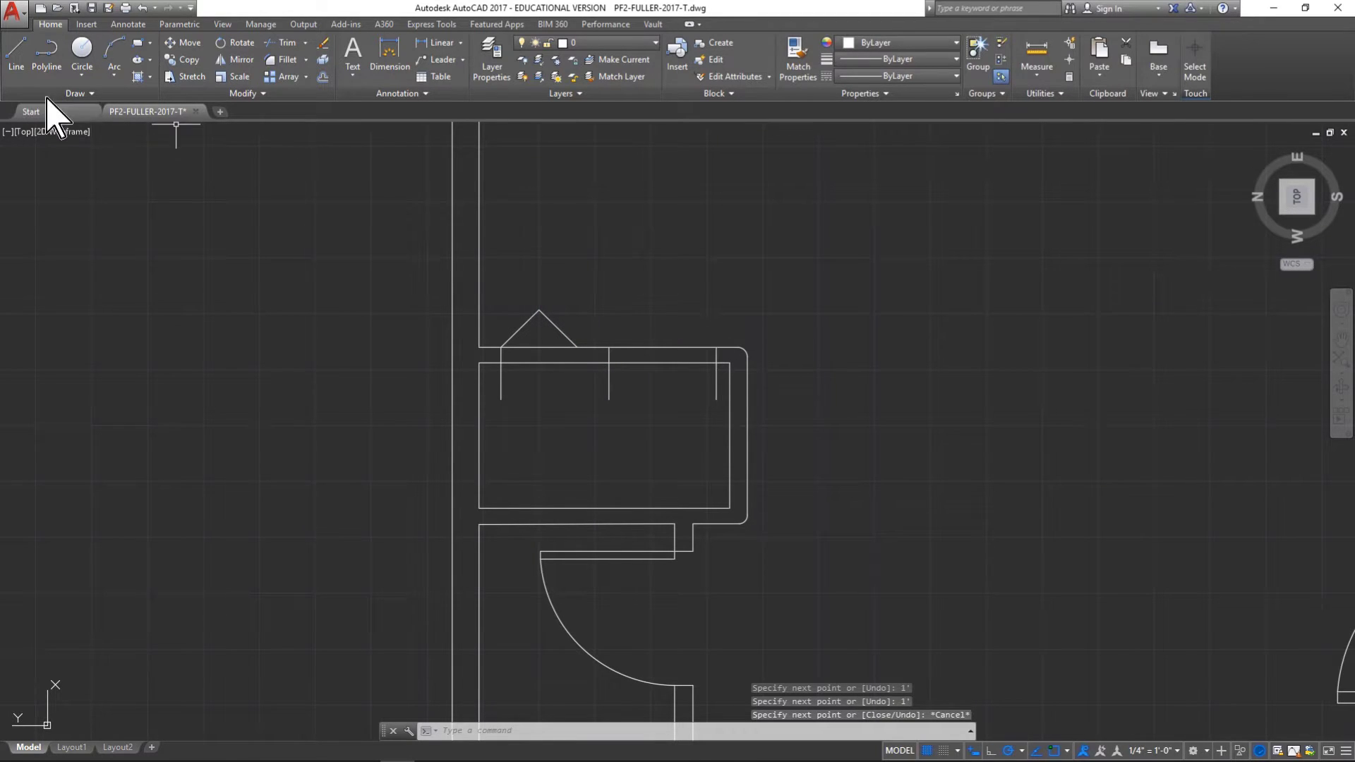
Draw the matching right chevron with two 1' legs from the right door line's end.
left_click(16, 53)
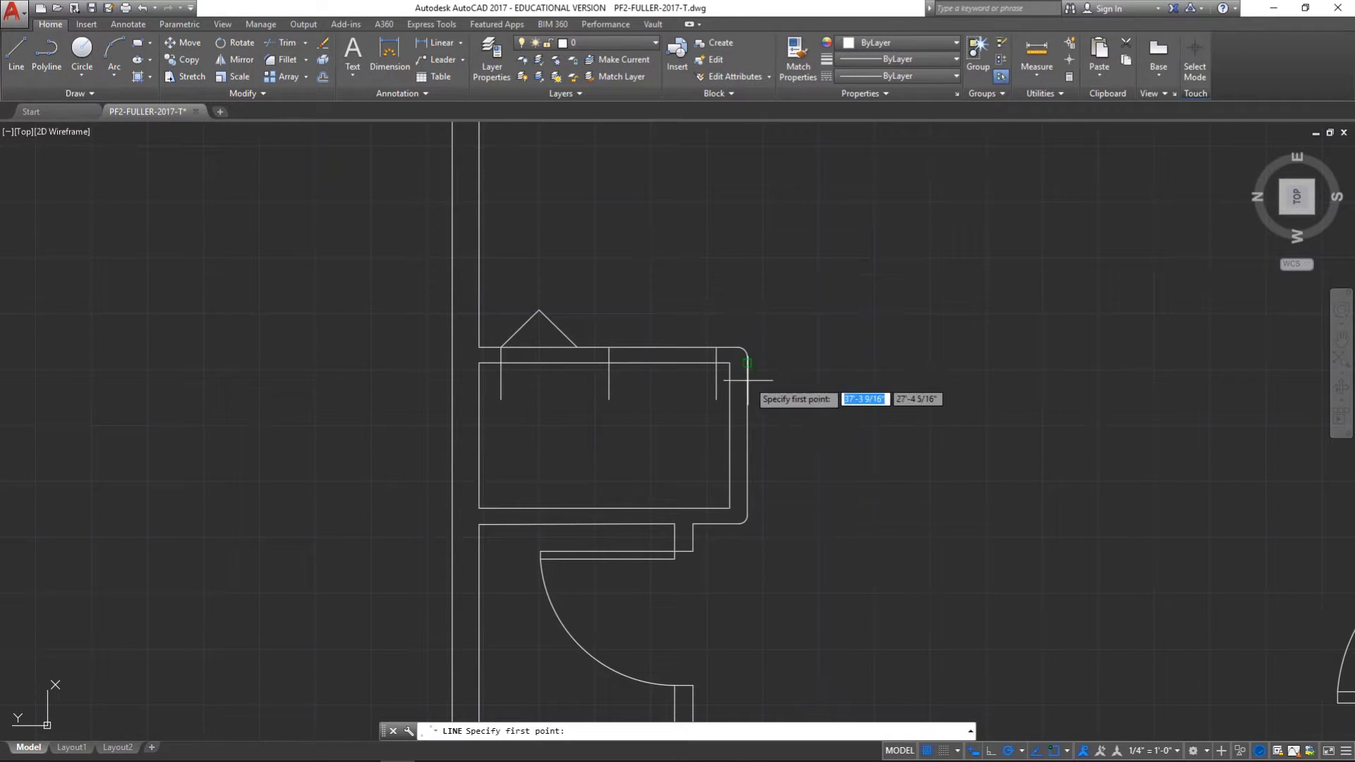
left_click(716, 348)
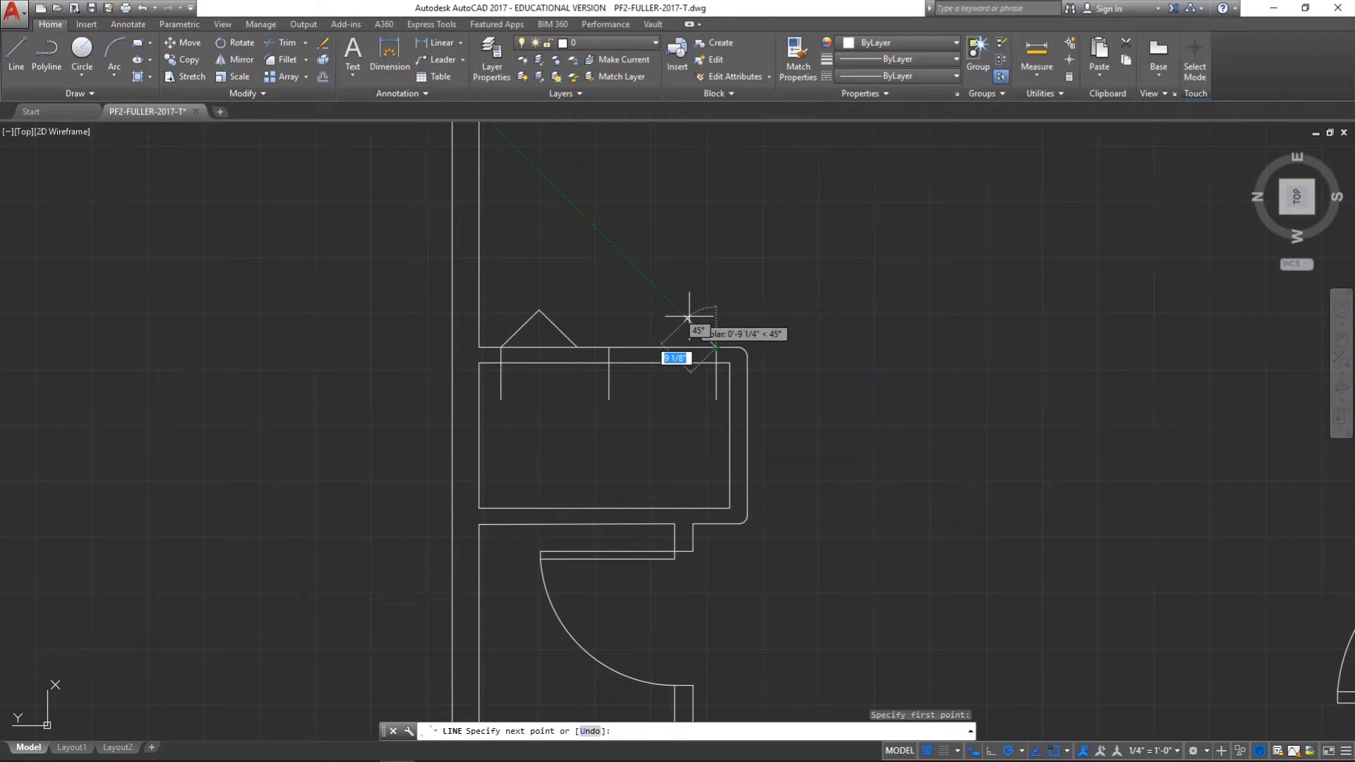
type("1")
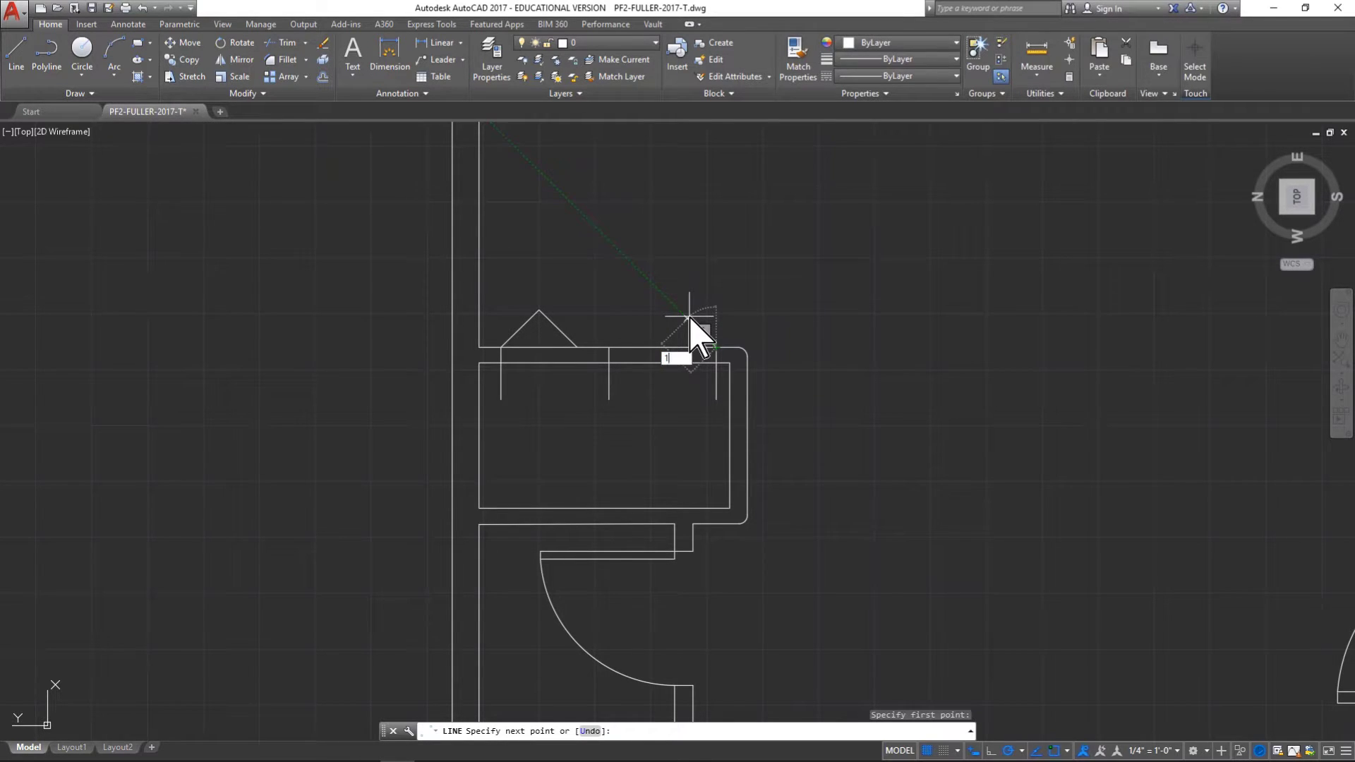
type("'")
key("Return")
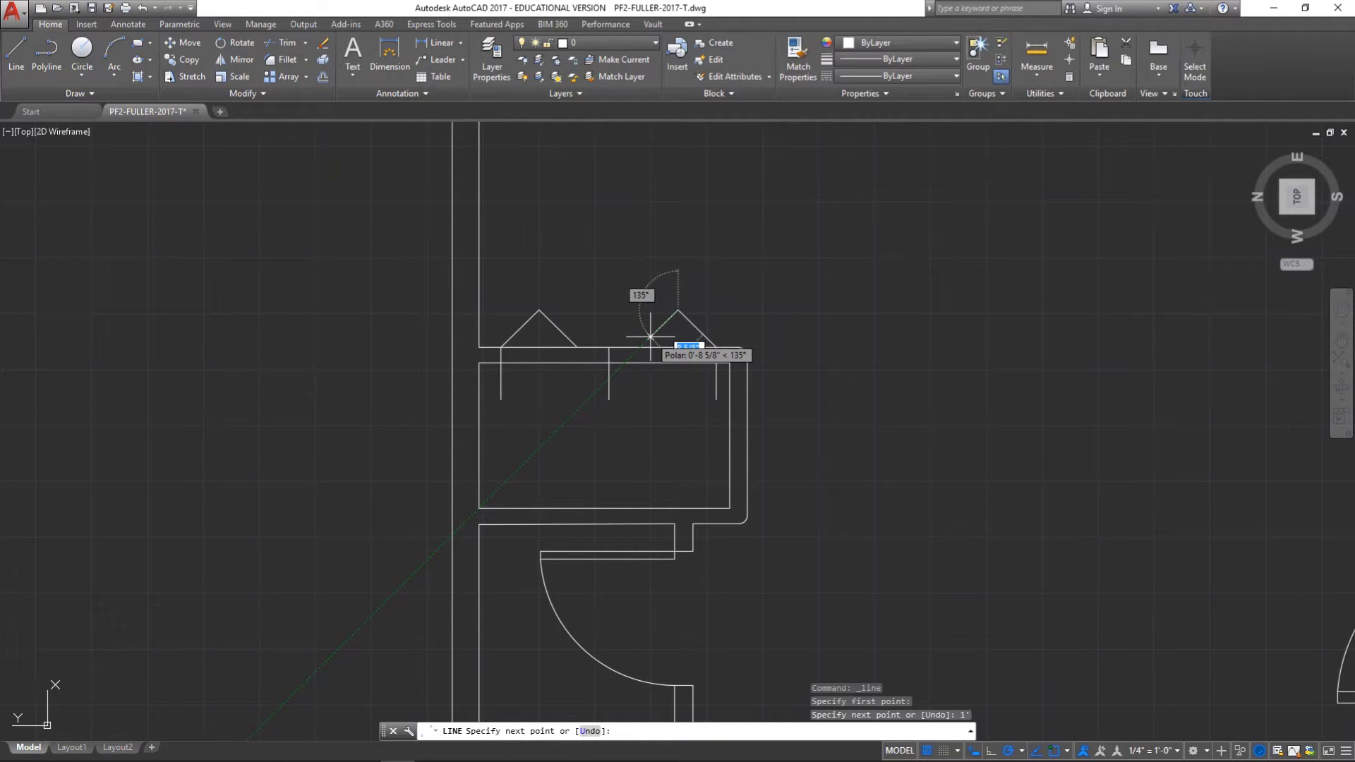
type("1")
key("Return")
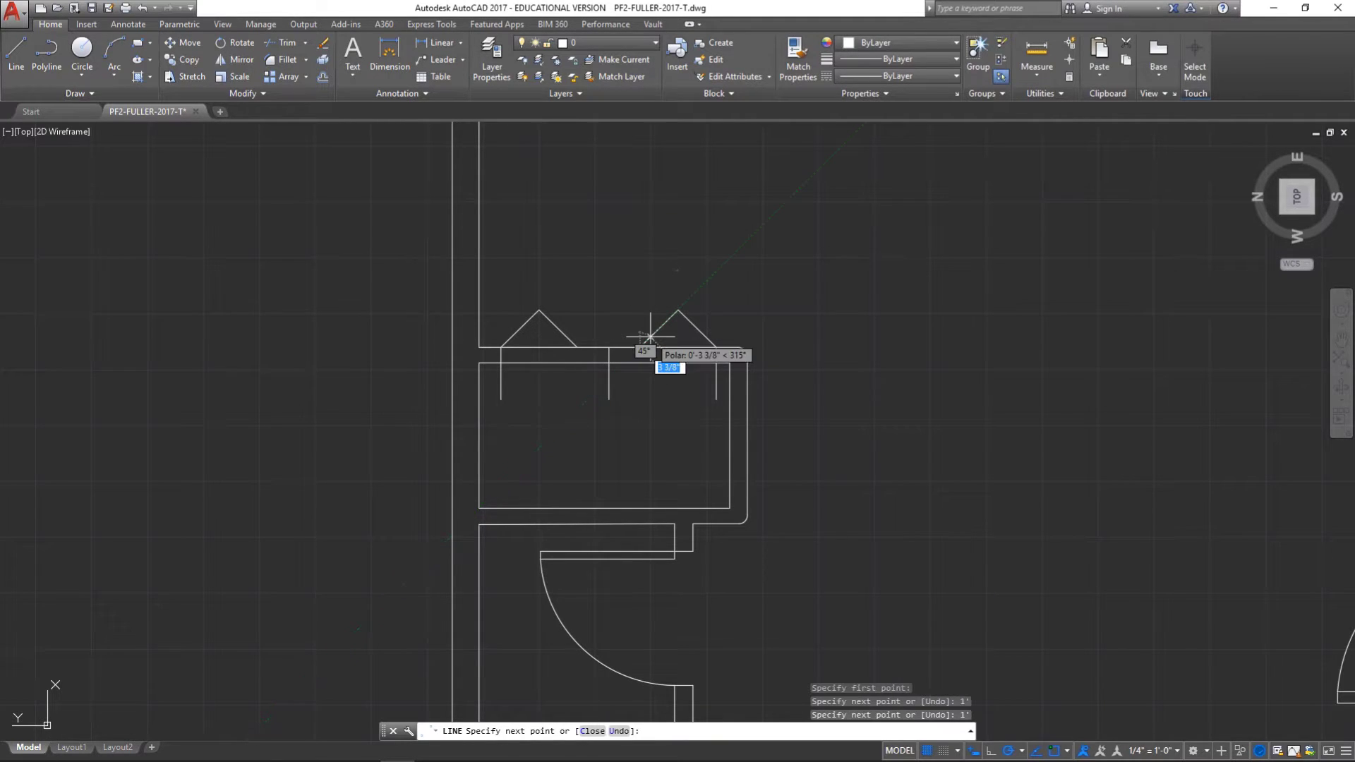
key("Escape")
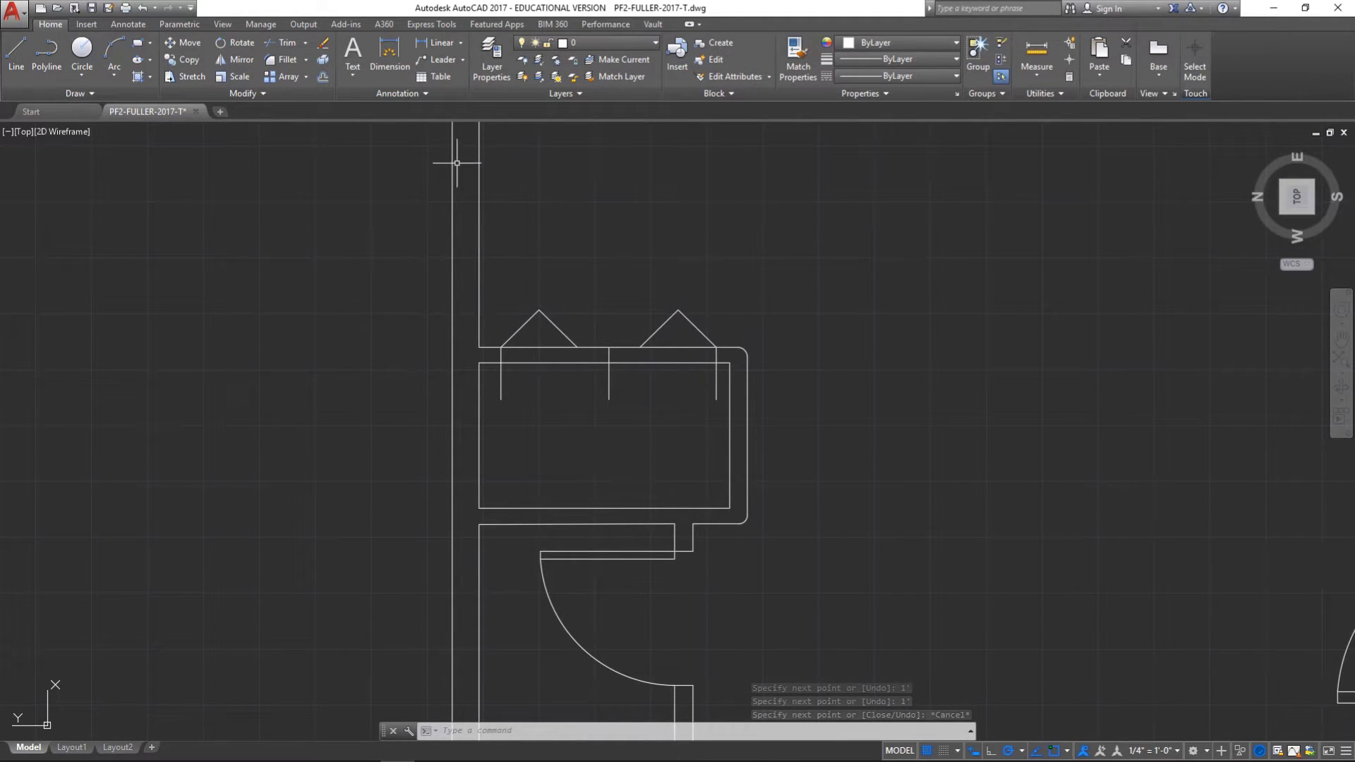
Offset the left chevron's slopes by 1-1/2" to double-line it.
left_click(324, 76)
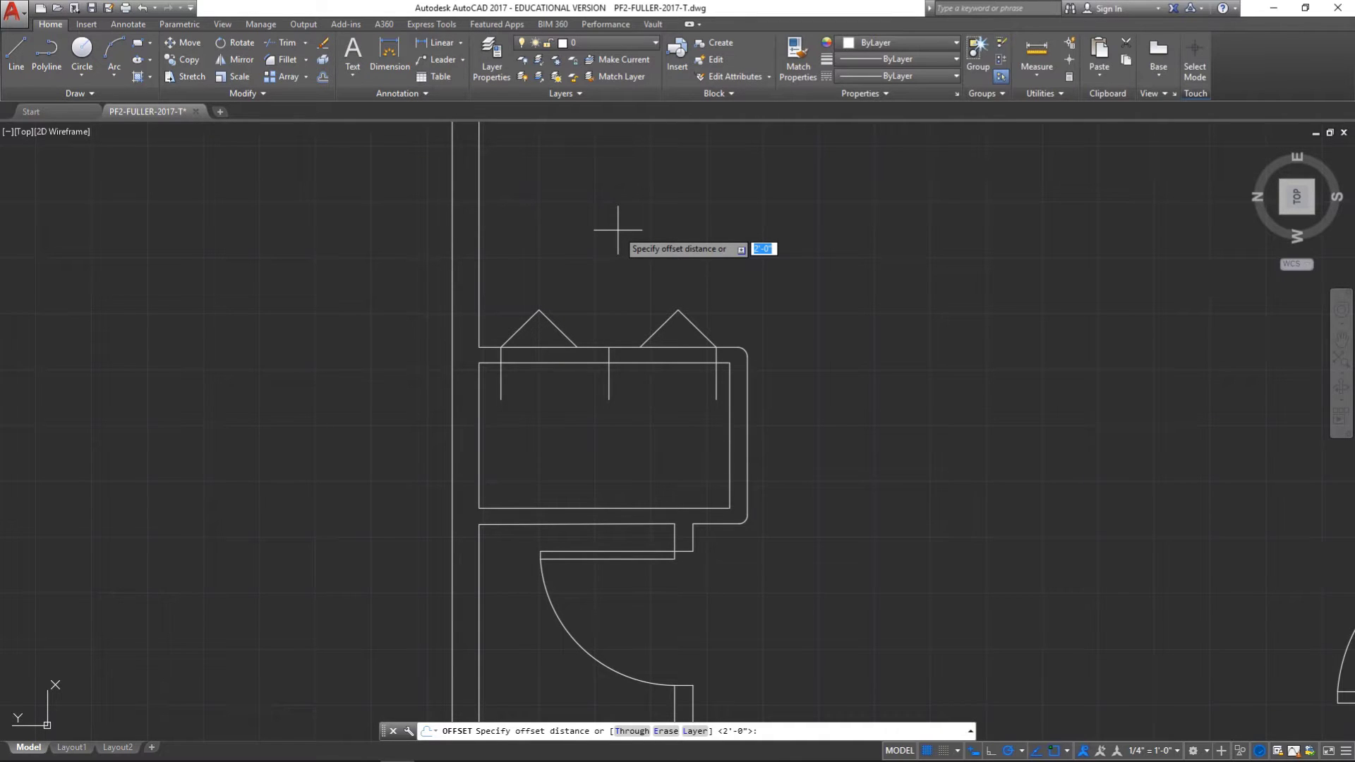
type("1-1/2")
key("Return")
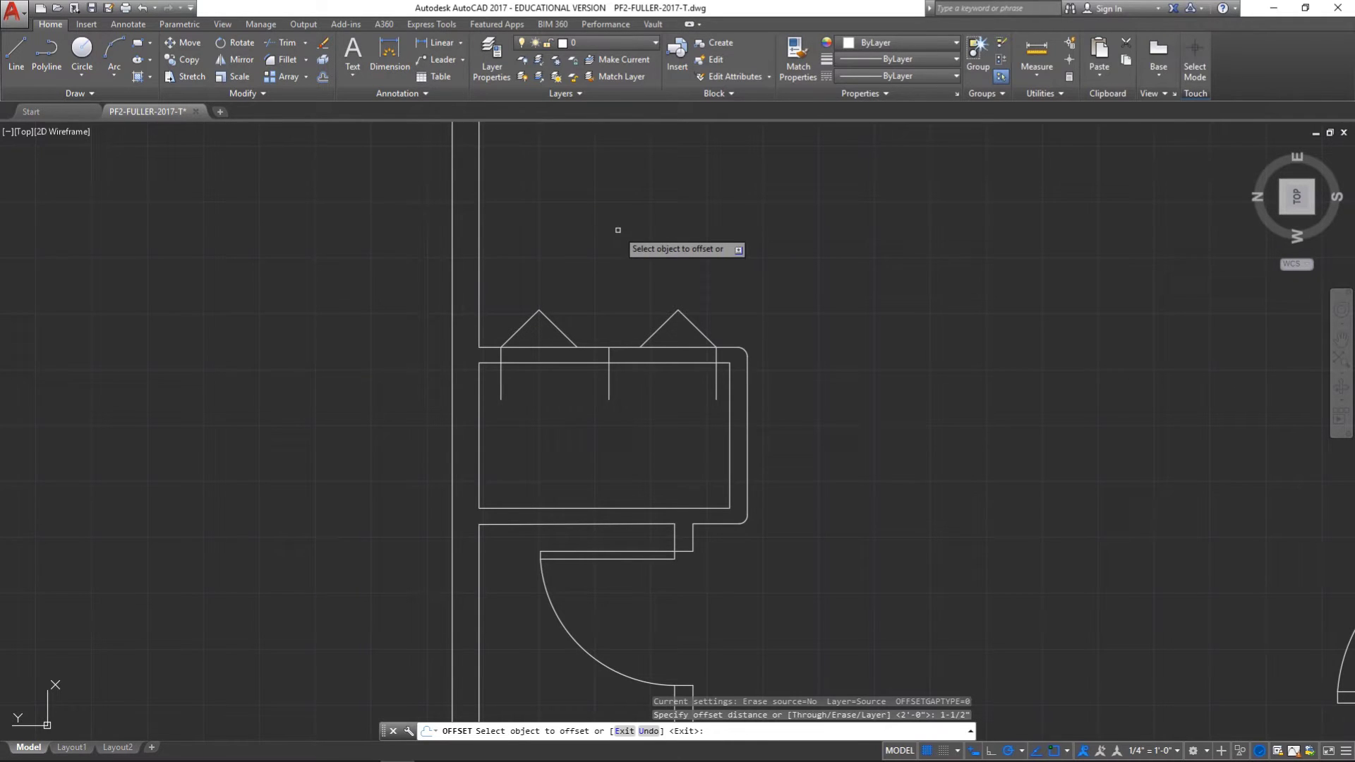
left_click(521, 329)
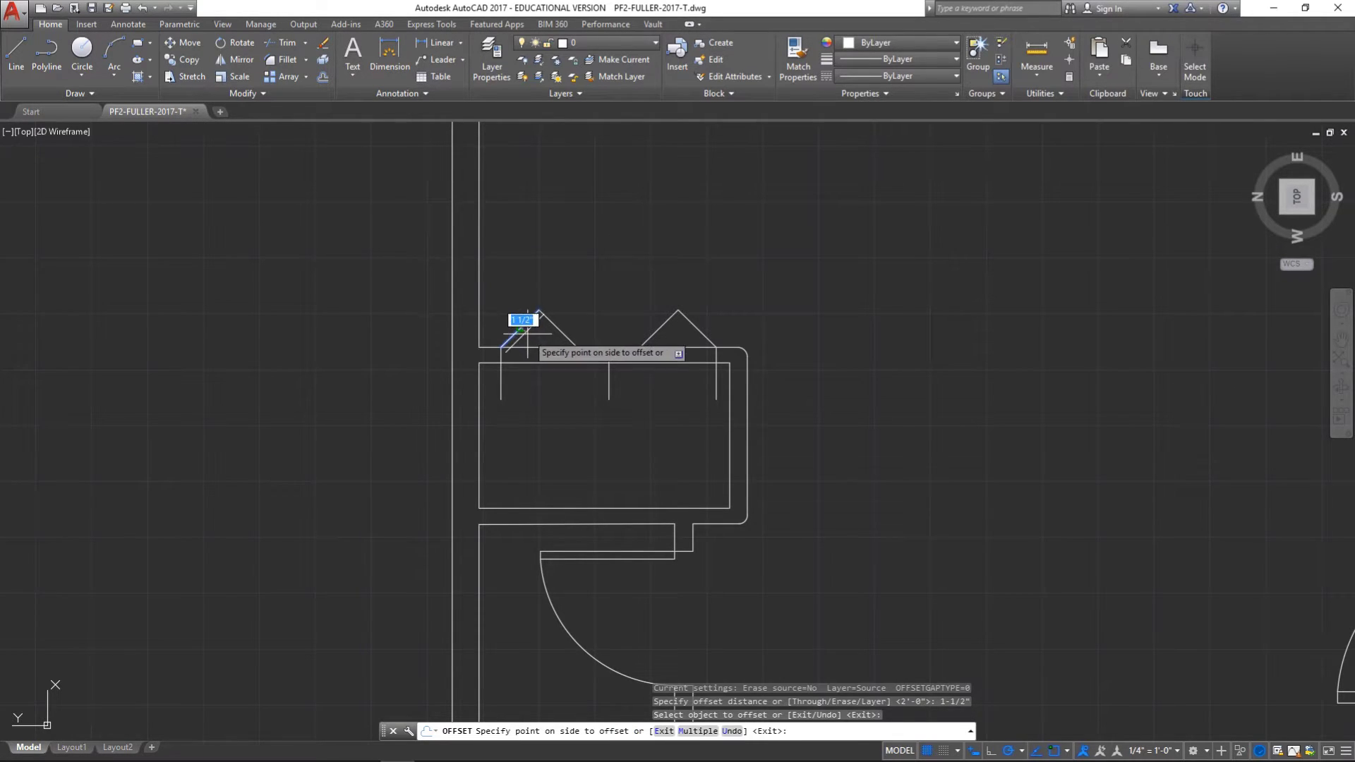
left_click(523, 326)
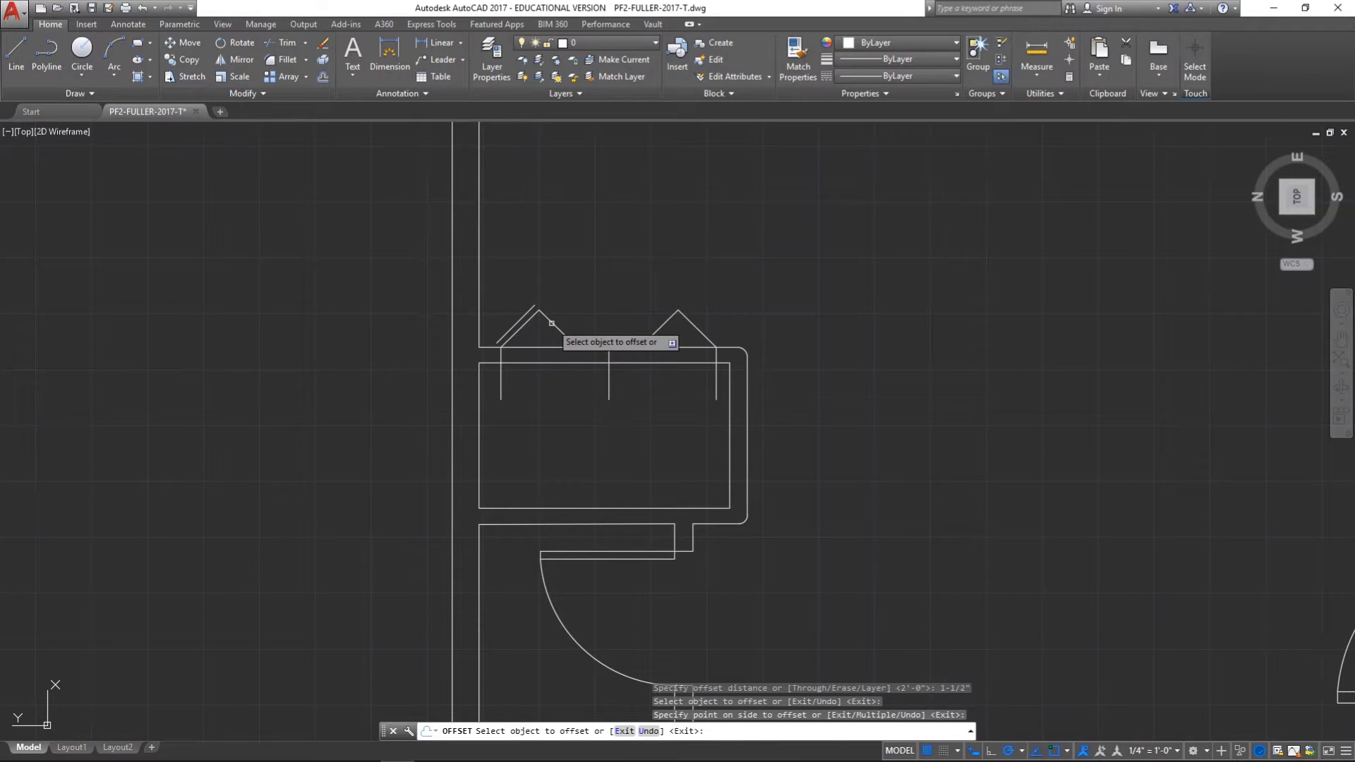
left_click(551, 324)
left_click(554, 310)
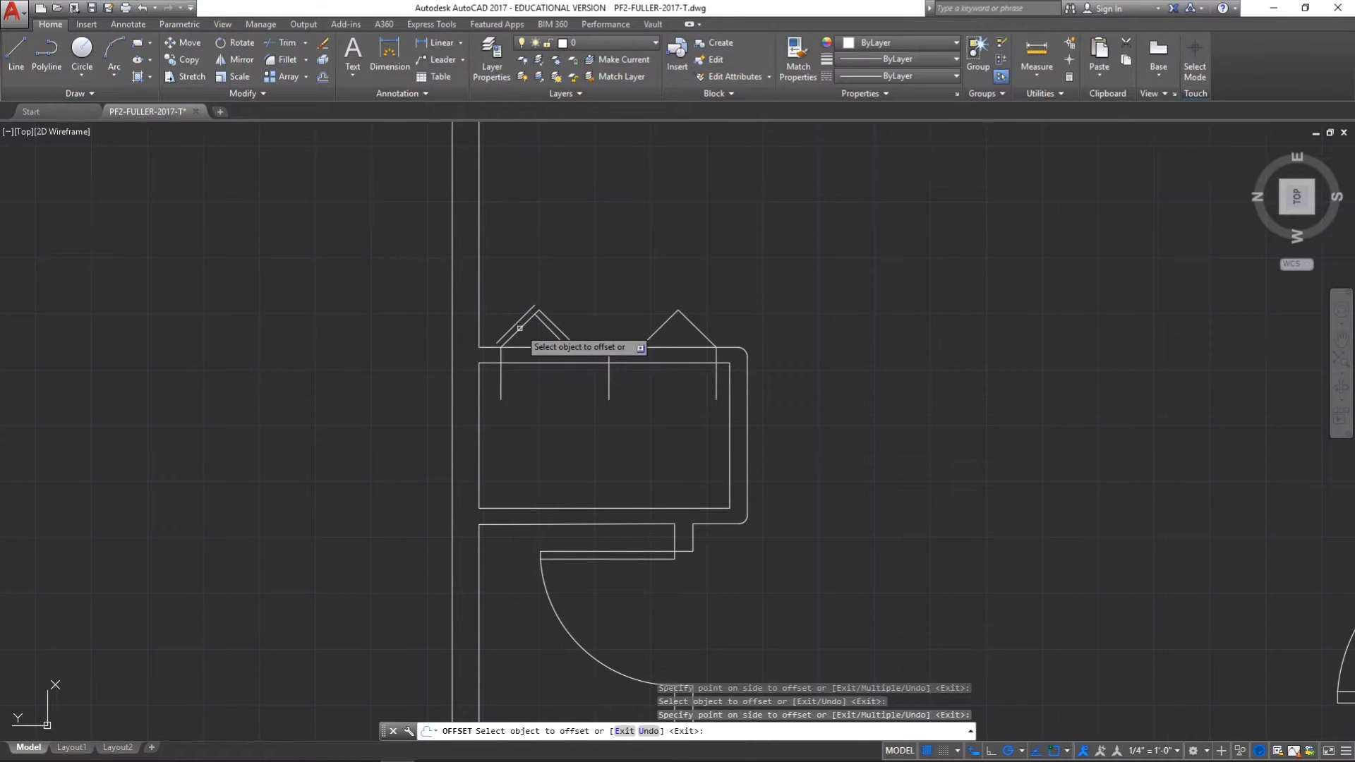
left_click(520, 323)
left_click(526, 316)
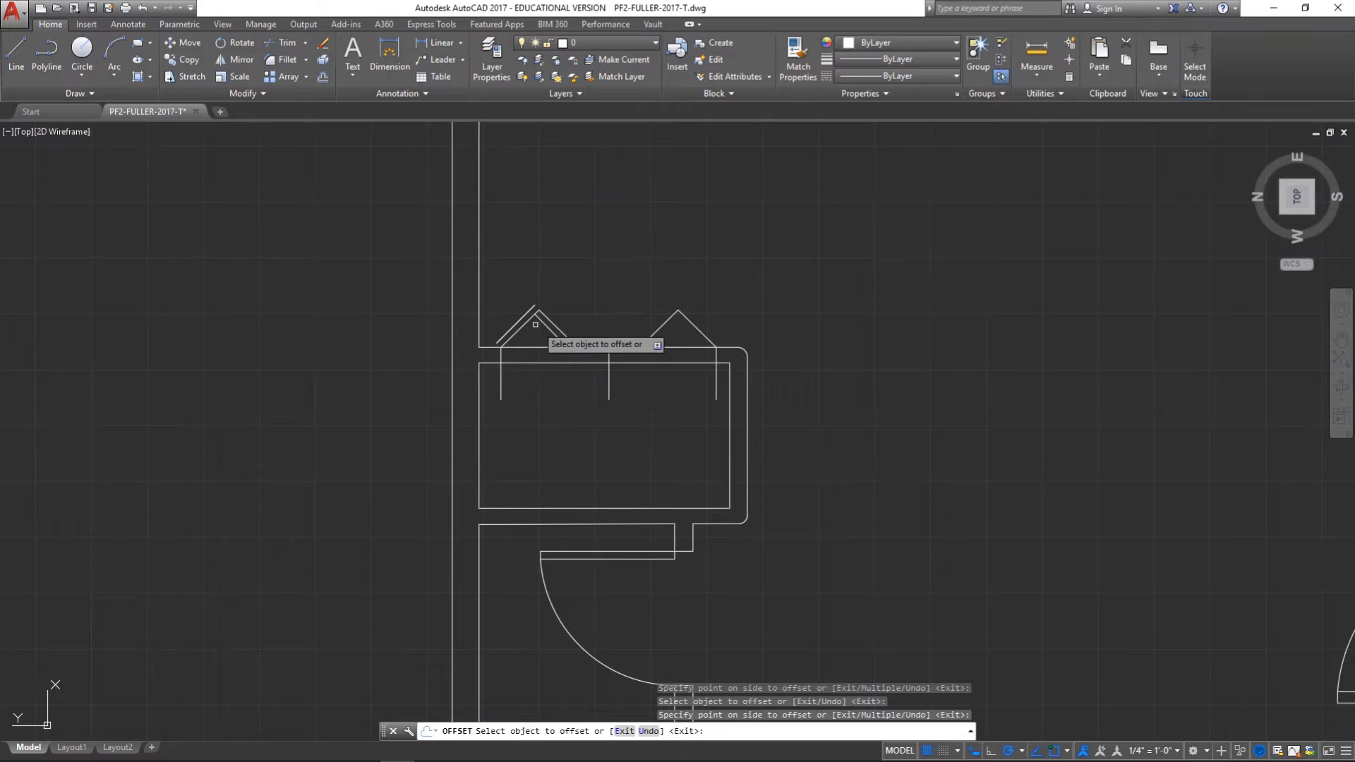
left_click(525, 321)
left_click(531, 319)
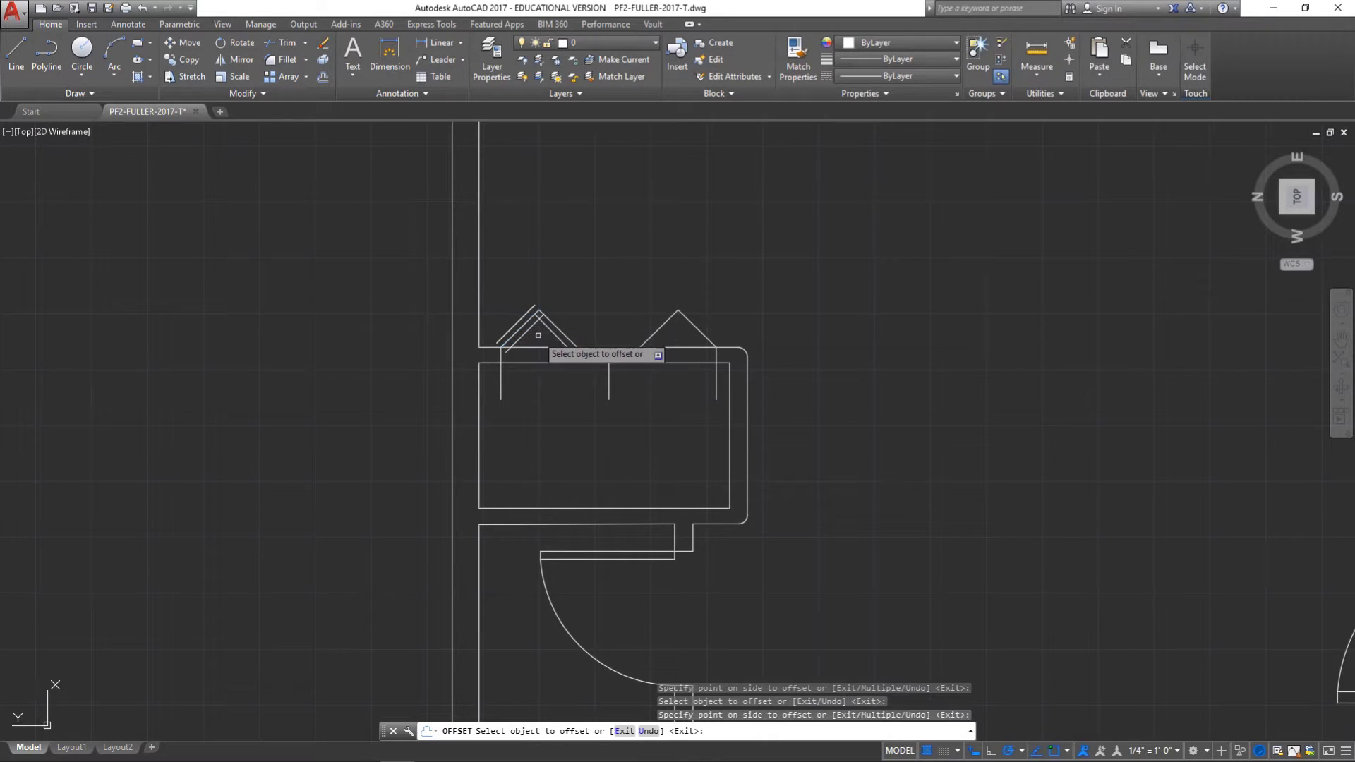
Offset both slopes of the right chevron 1-1/2" inward.
left_click(694, 326)
left_click(674, 331)
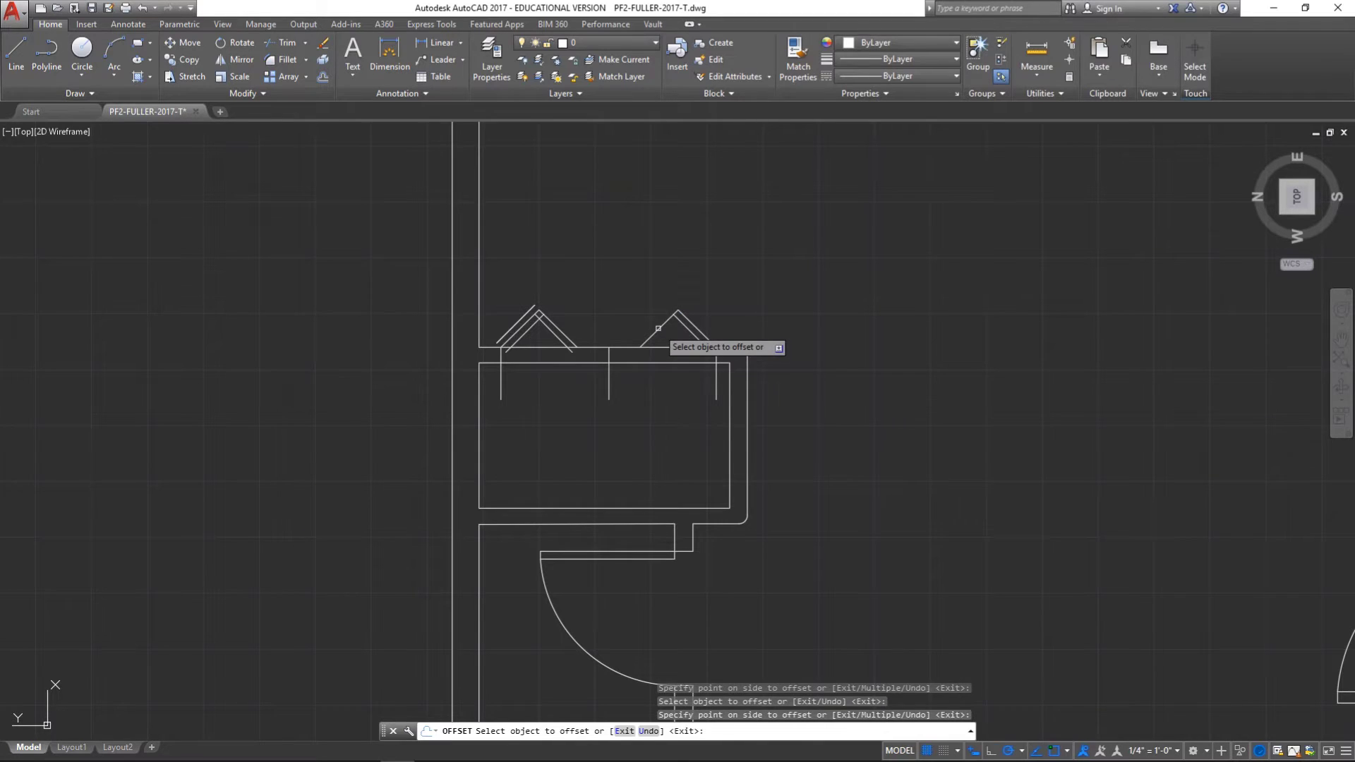
left_click(658, 328)
left_click(661, 344)
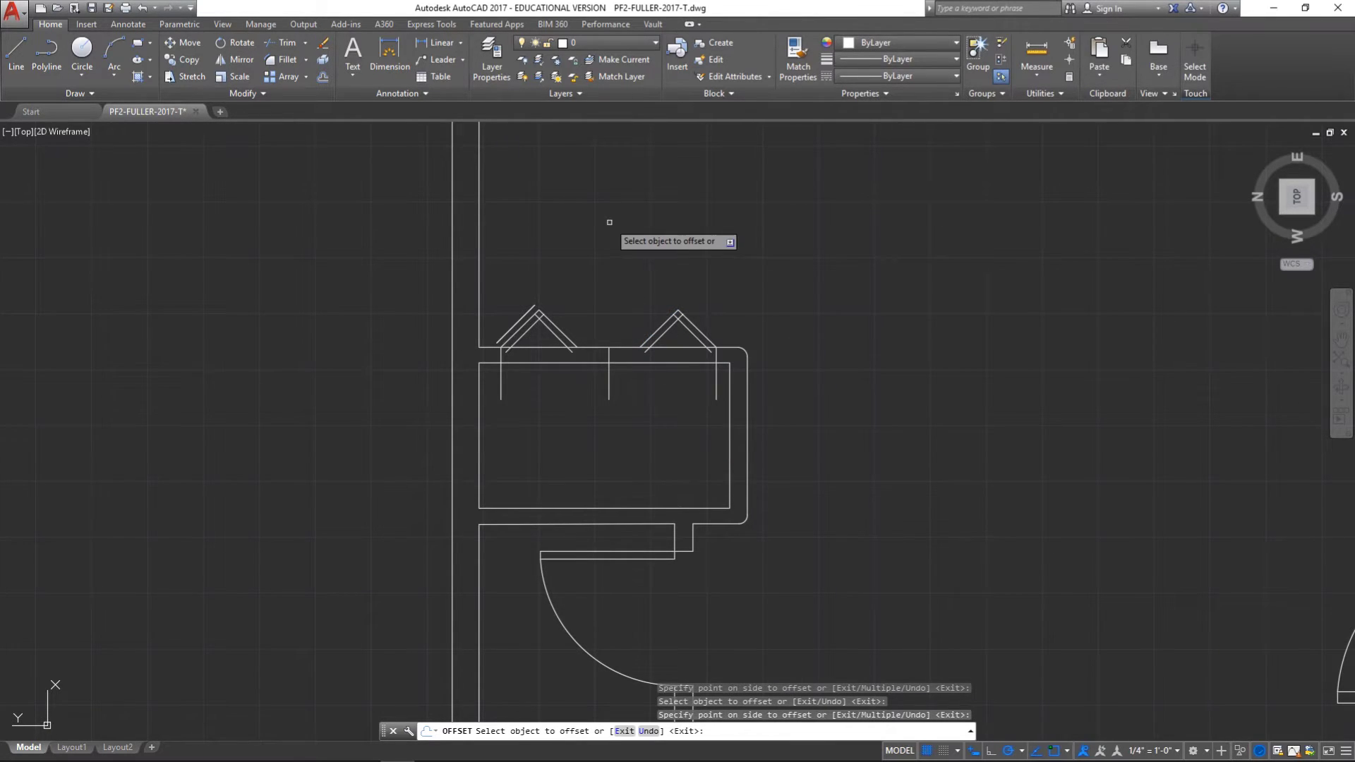
key("Escape")
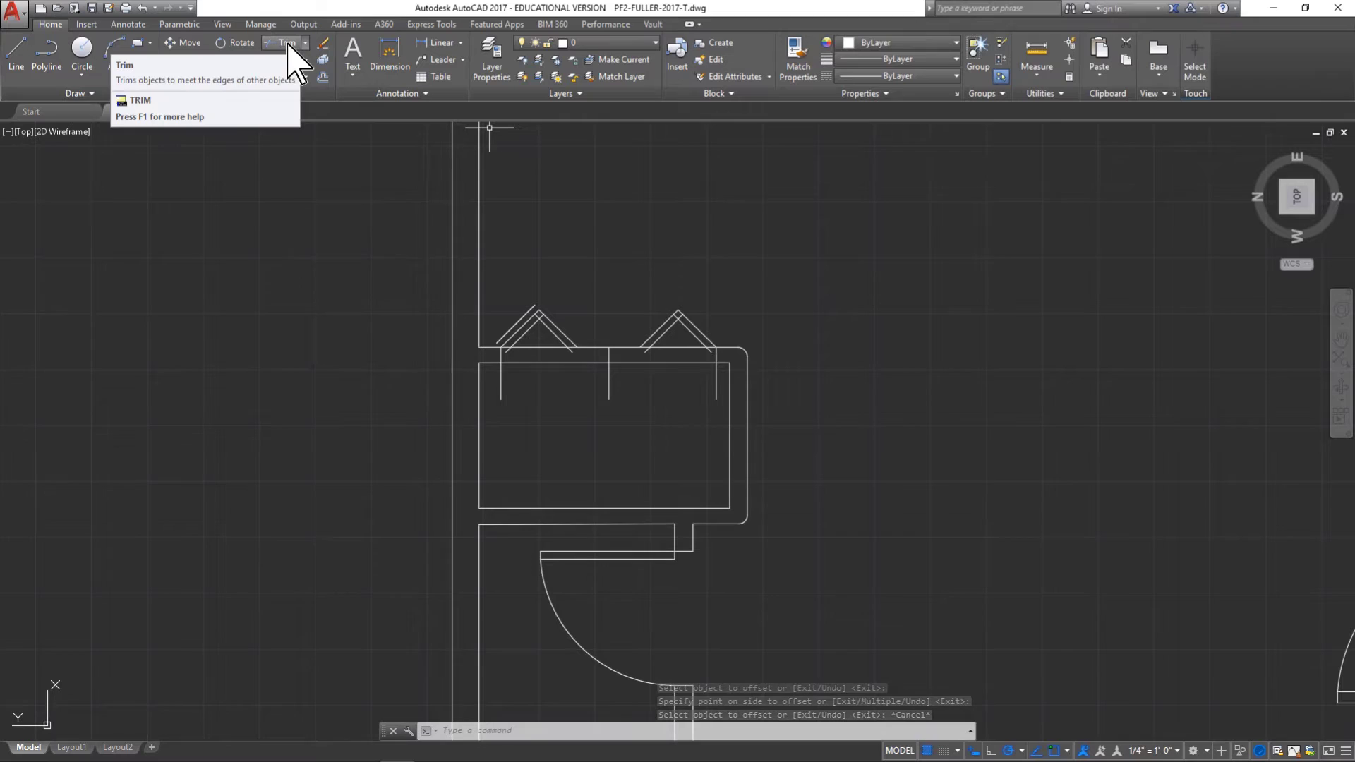
Trim the leftover stub, the apex overshoot and the chevrons' inner lines below the wall.
left_click(324, 45)
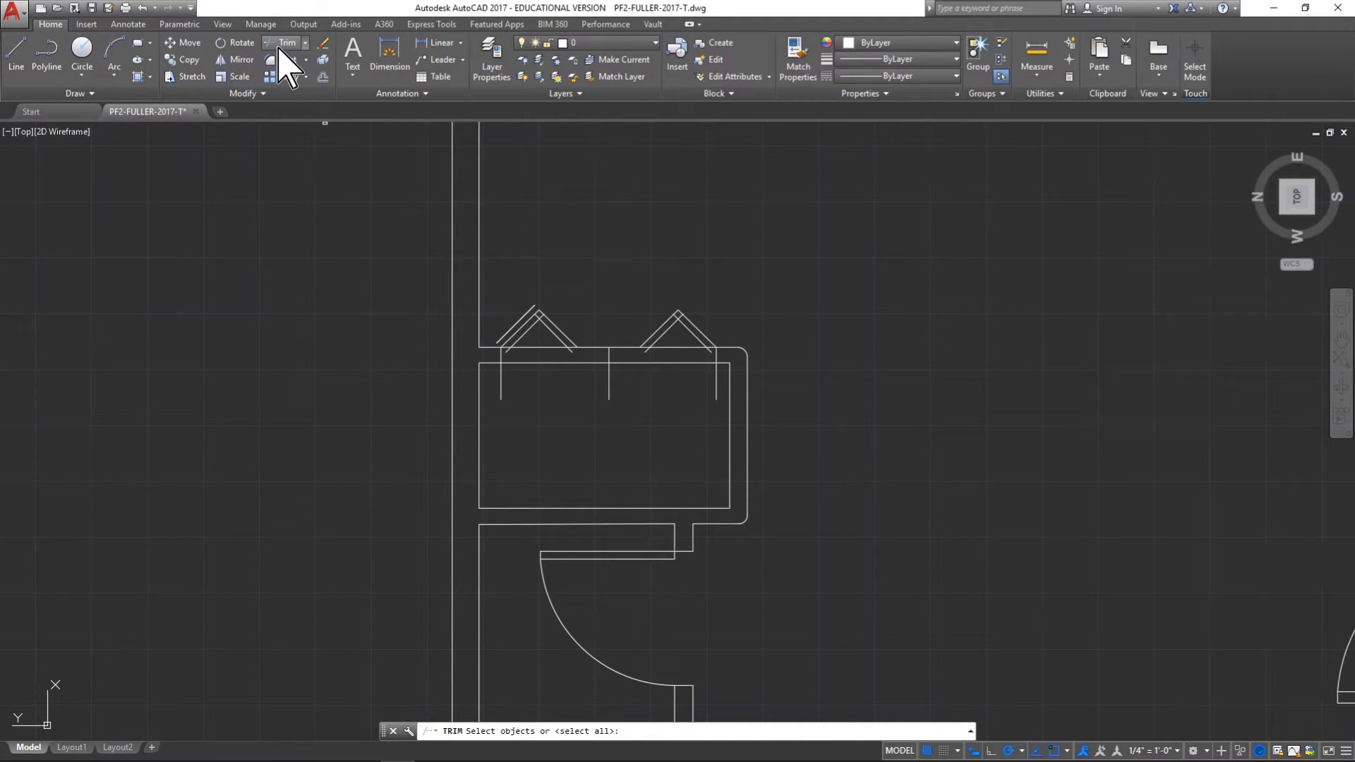
key("Return")
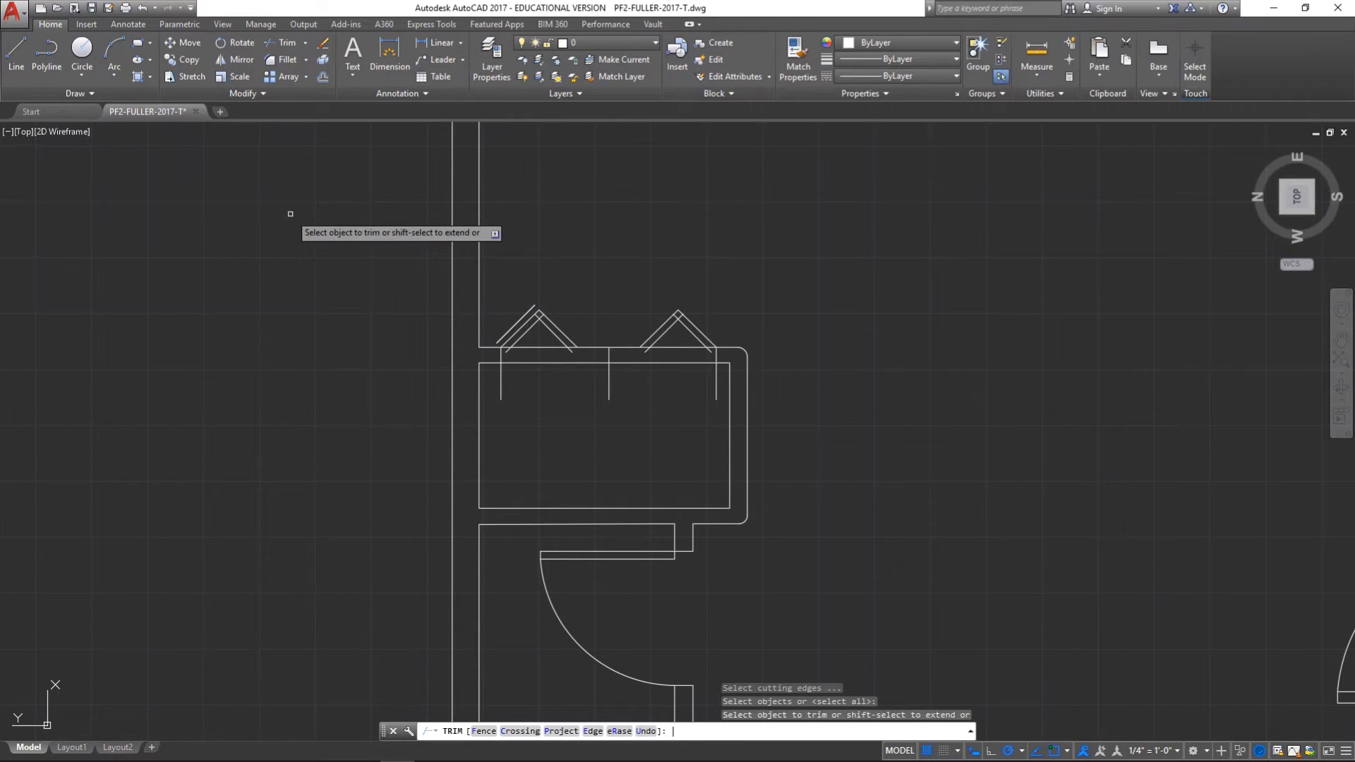
scroll(298, 310, "up", 2)
left_click(584, 380)
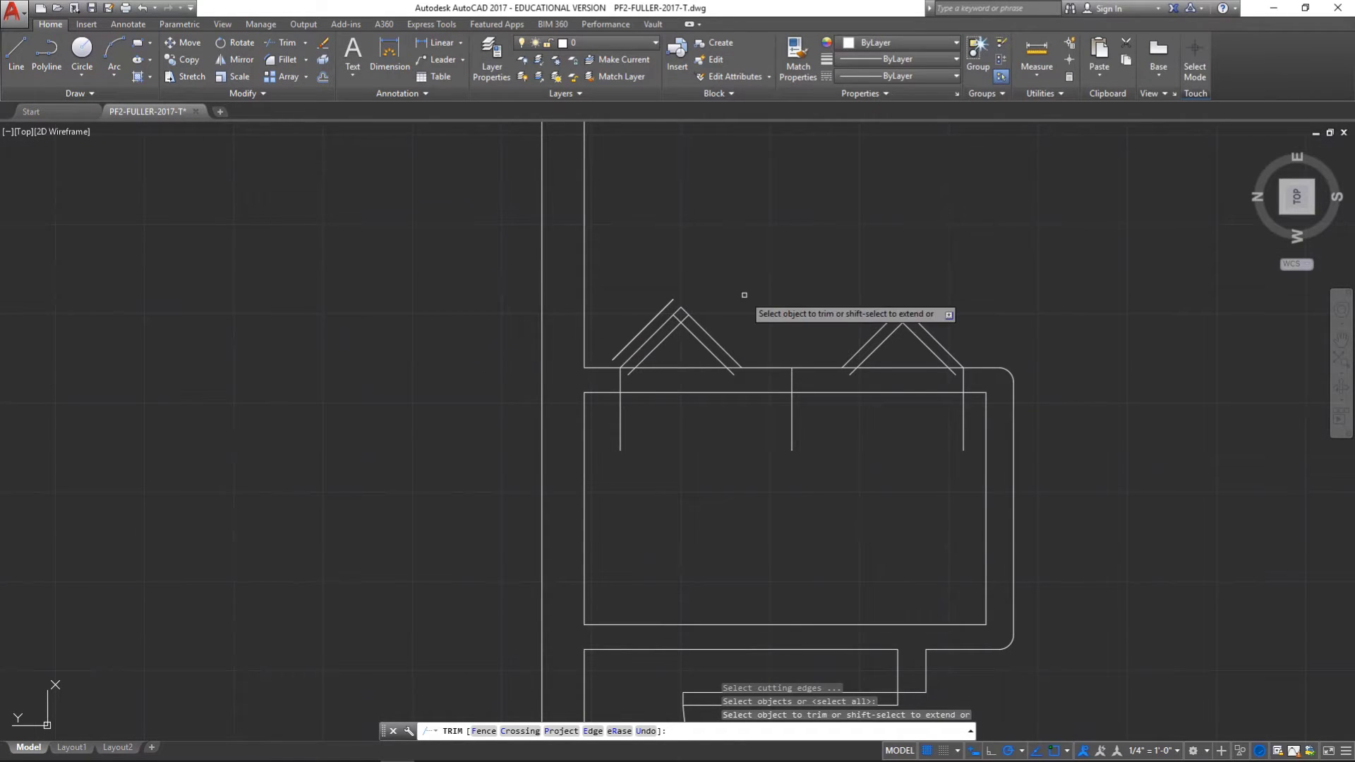
left_click(683, 319)
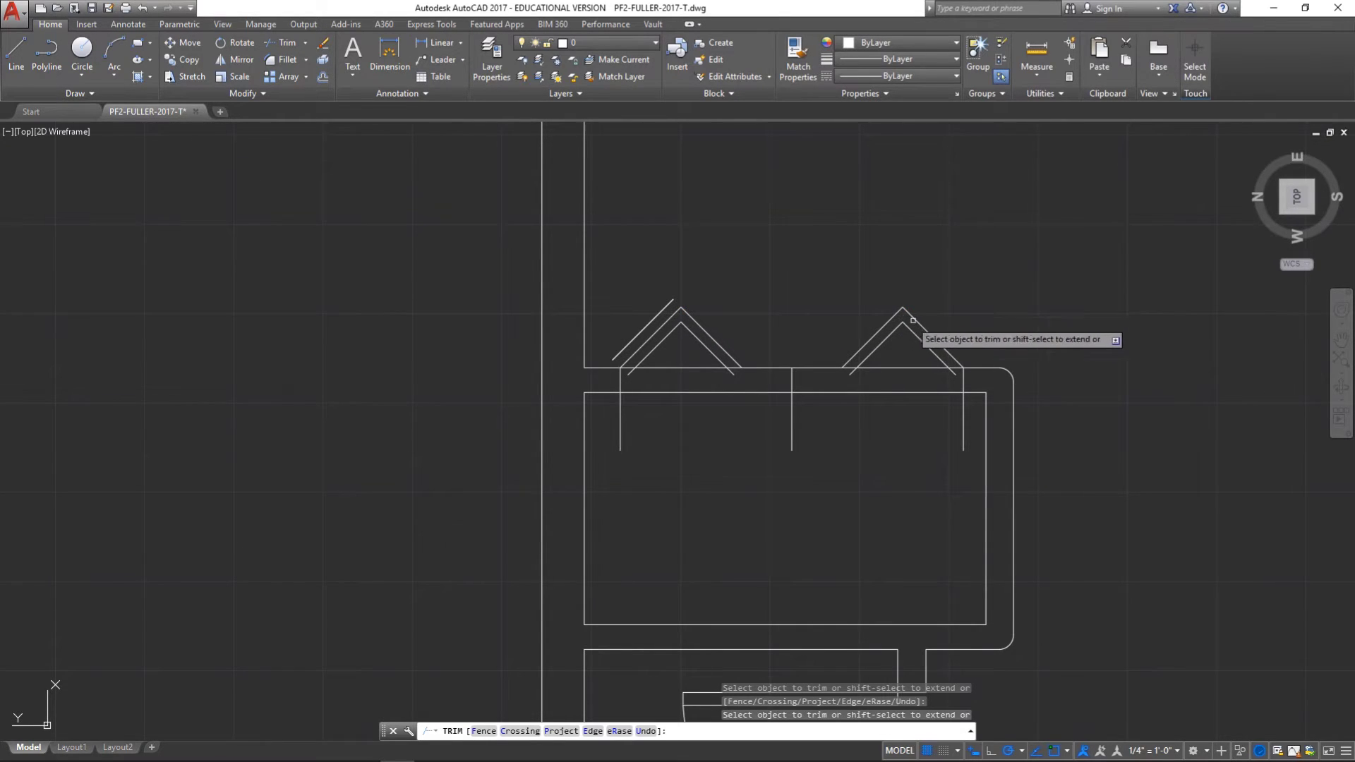
left_click(854, 372)
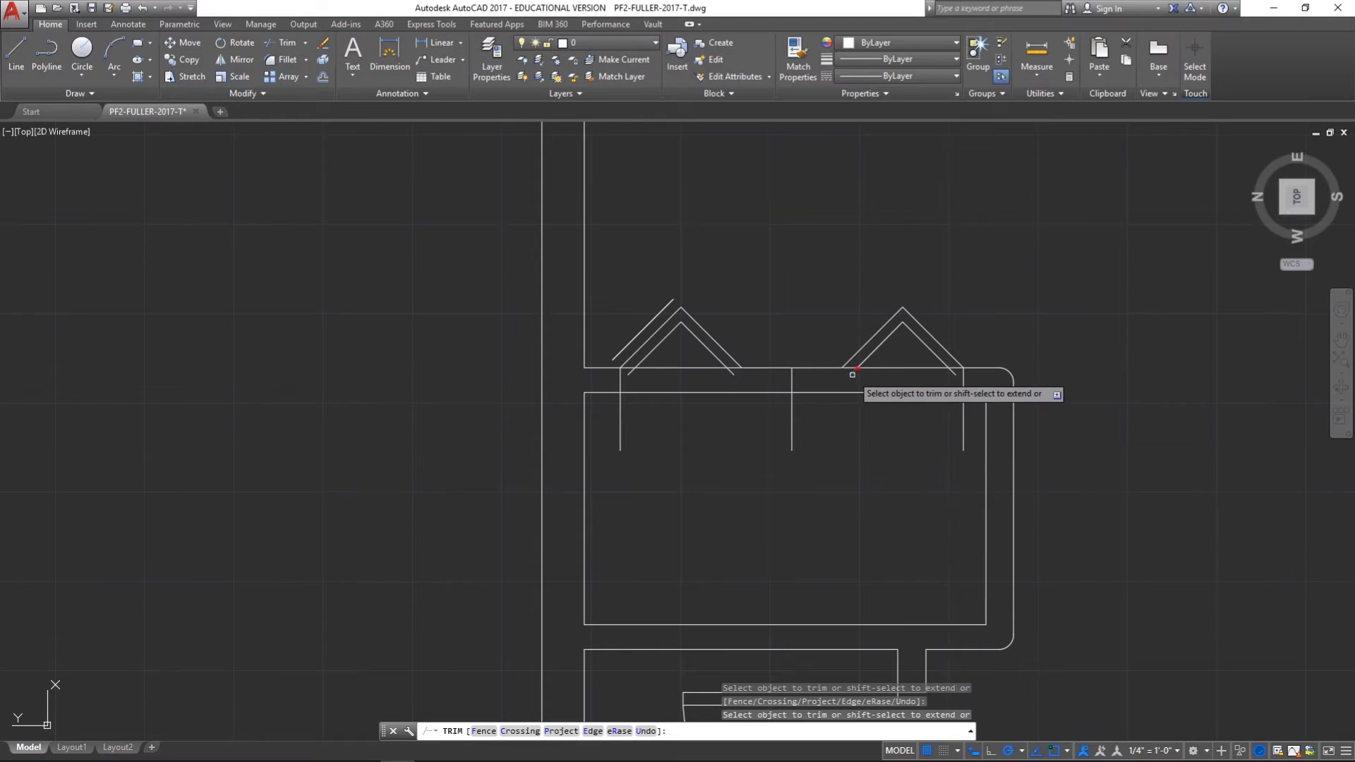
double_click(954, 377)
left_click(959, 369)
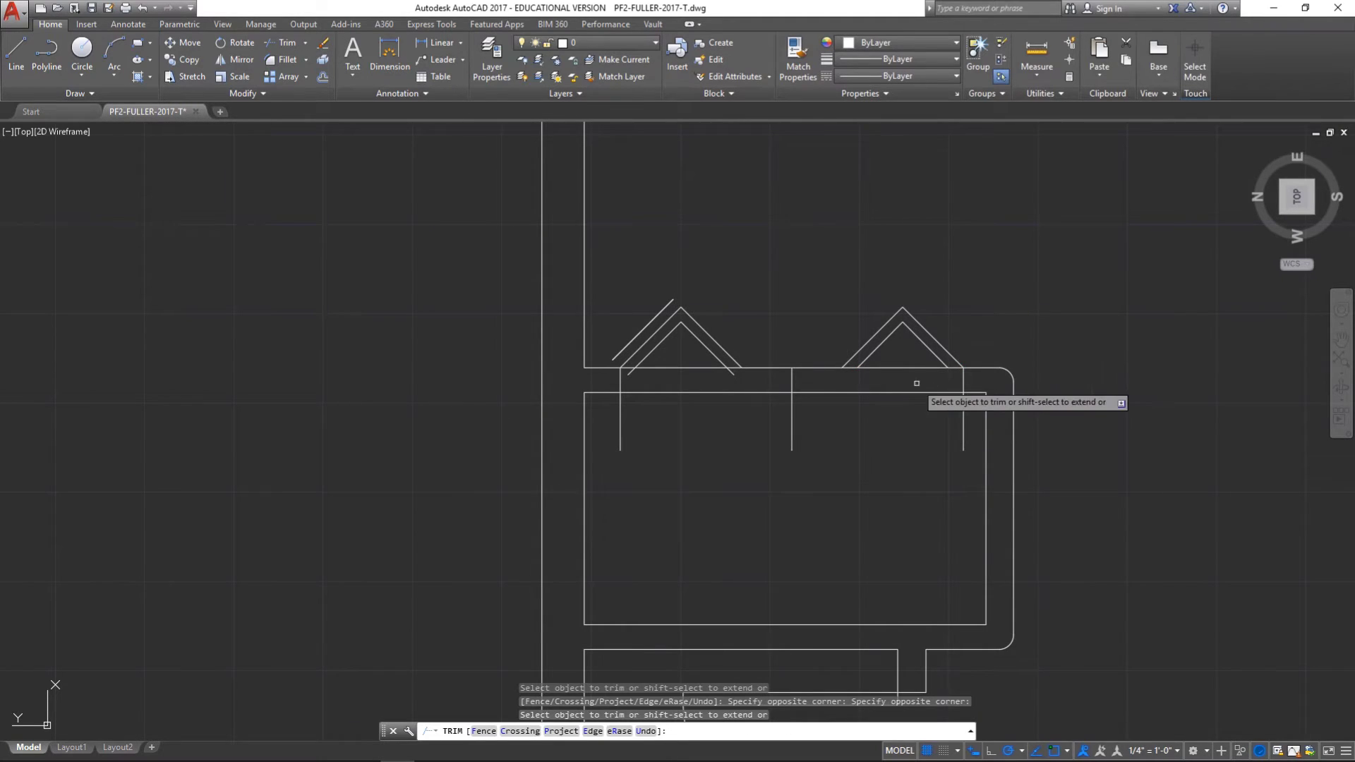
left_click(730, 372)
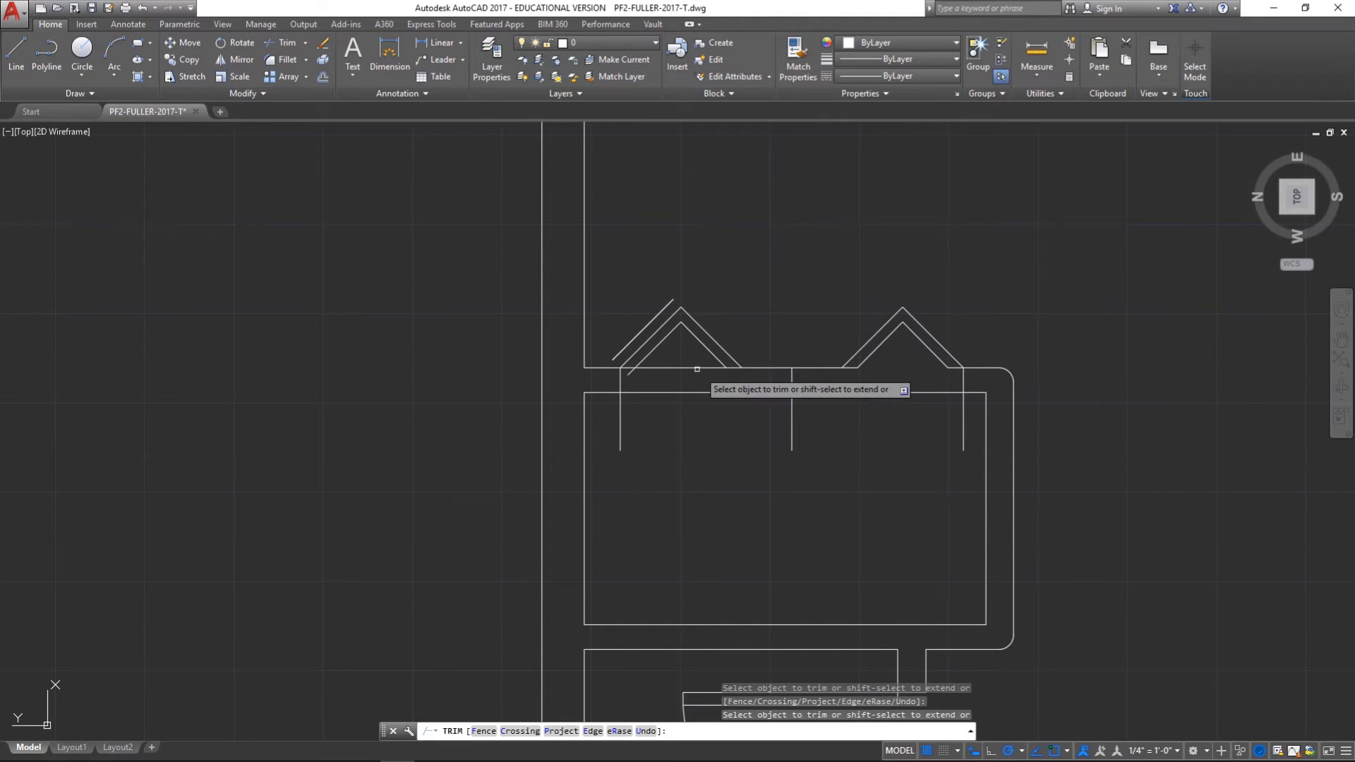
double_click(632, 373)
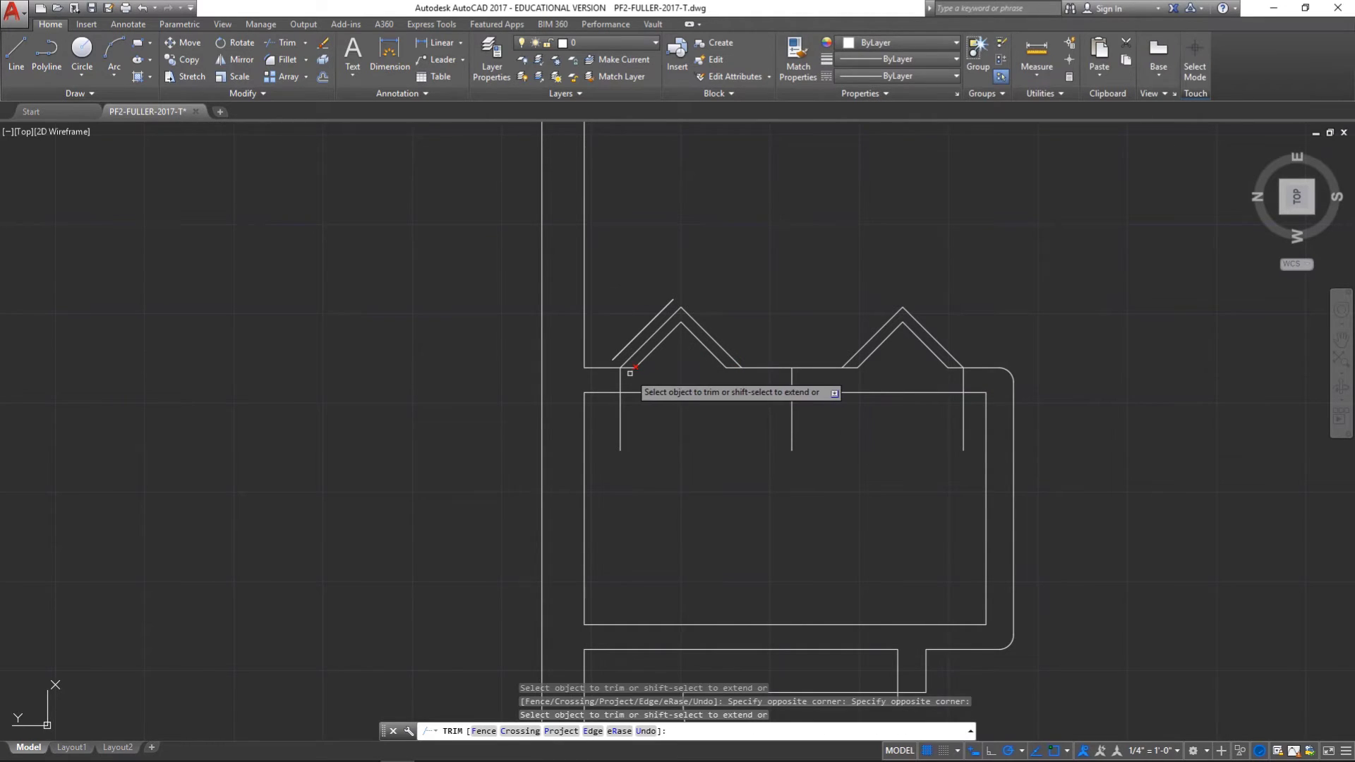
left_click(630, 373)
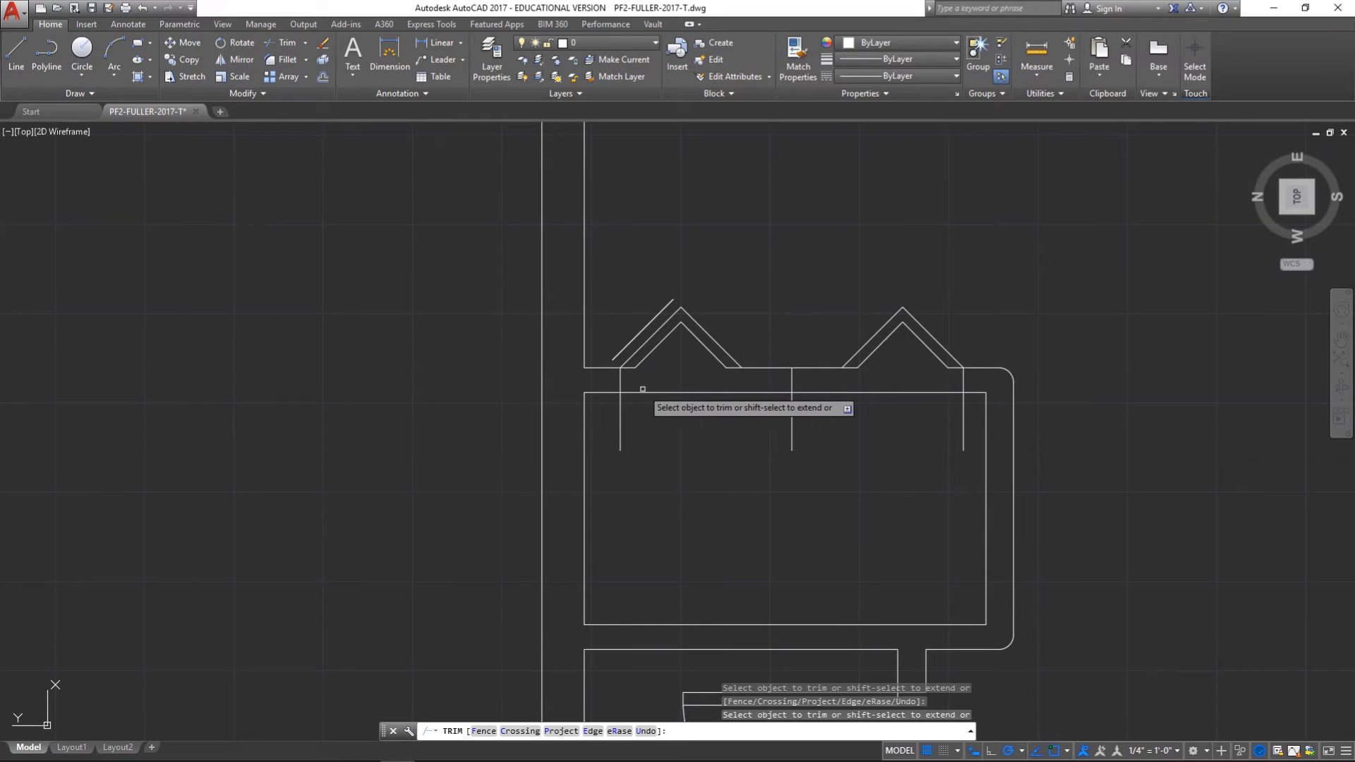
Trim the left, middle and right vertical door lines below the front wall.
double_click(624, 410)
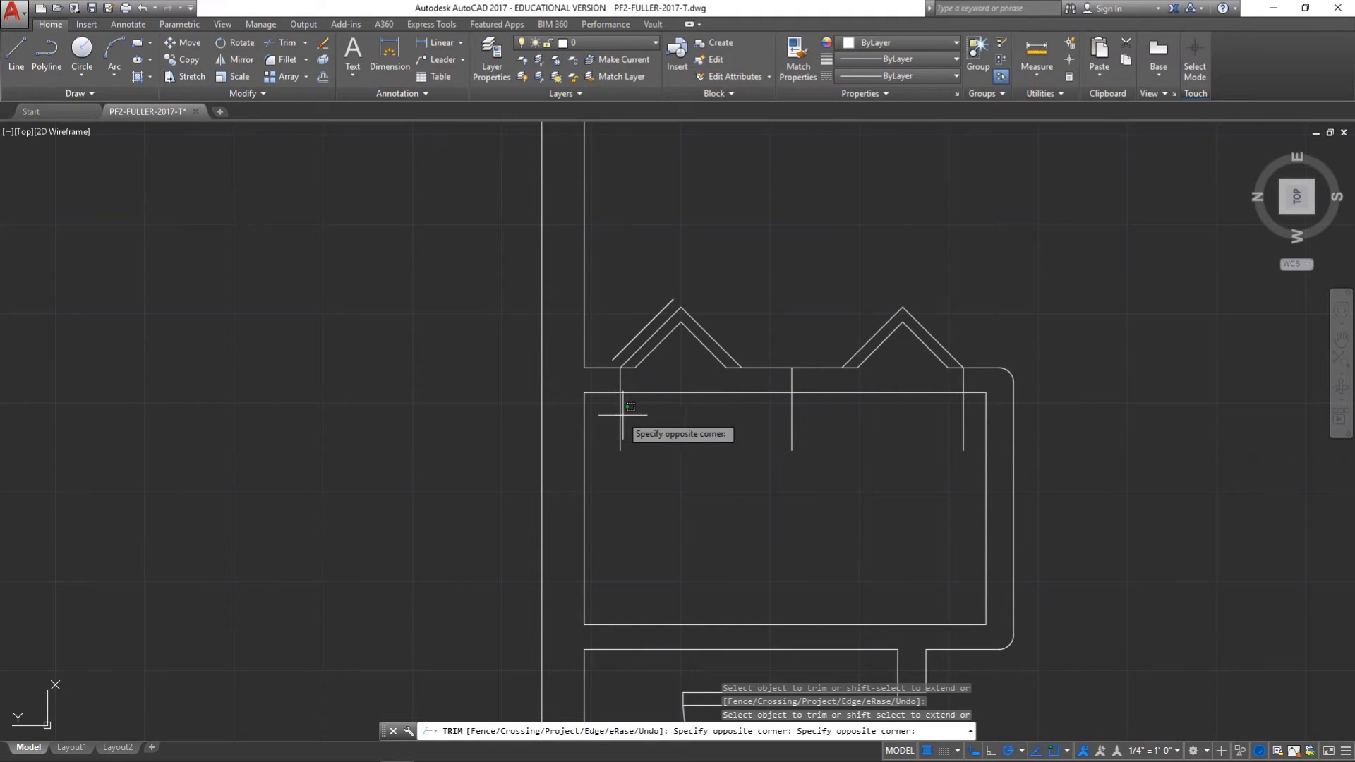
left_click(623, 414)
double_click(782, 415)
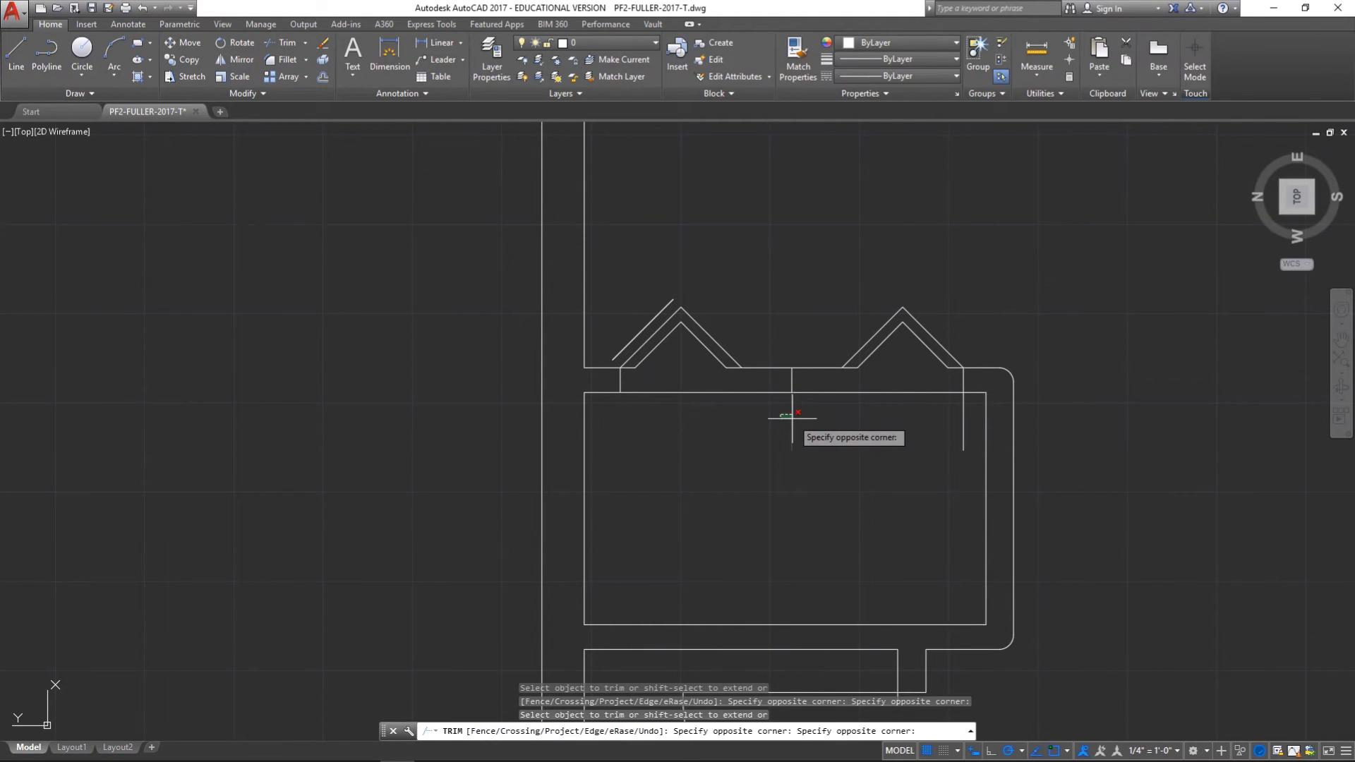
left_click(792, 417)
left_click(965, 416)
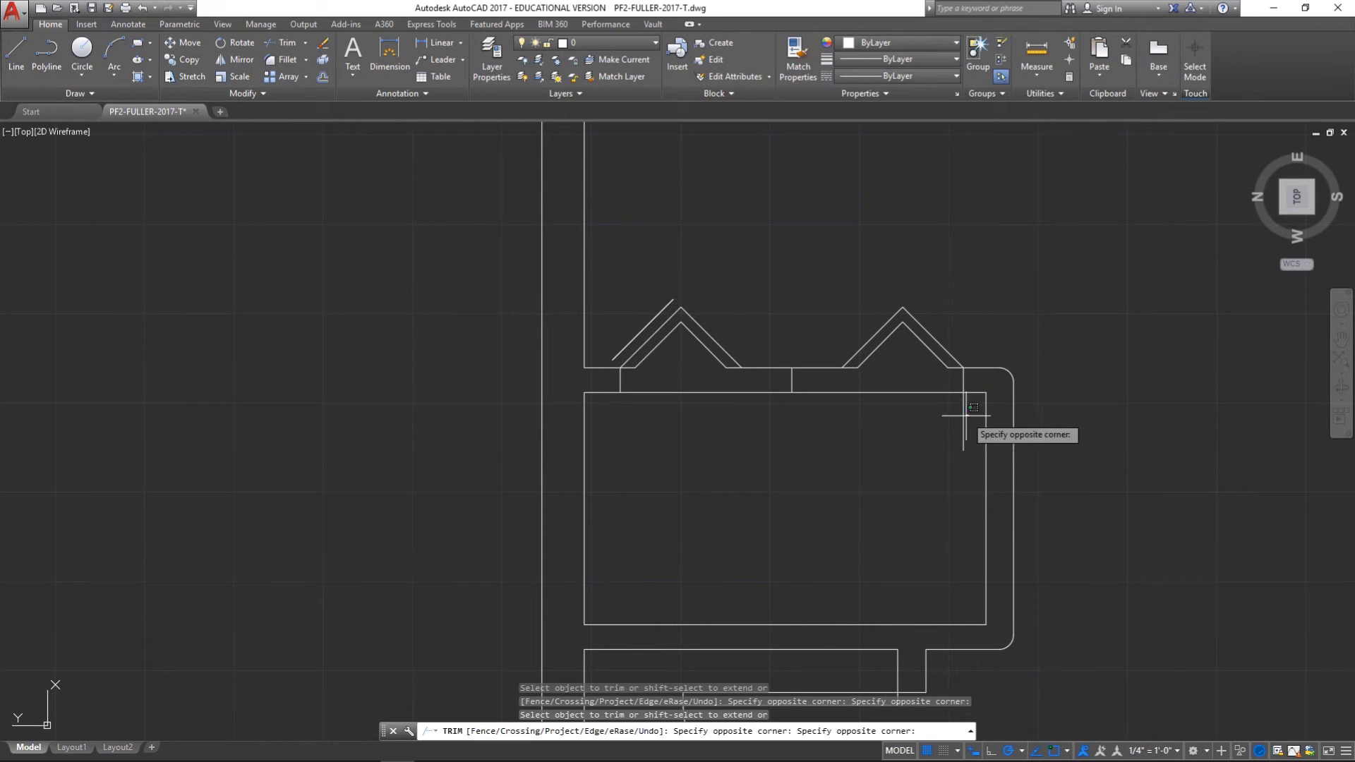
left_click(967, 413)
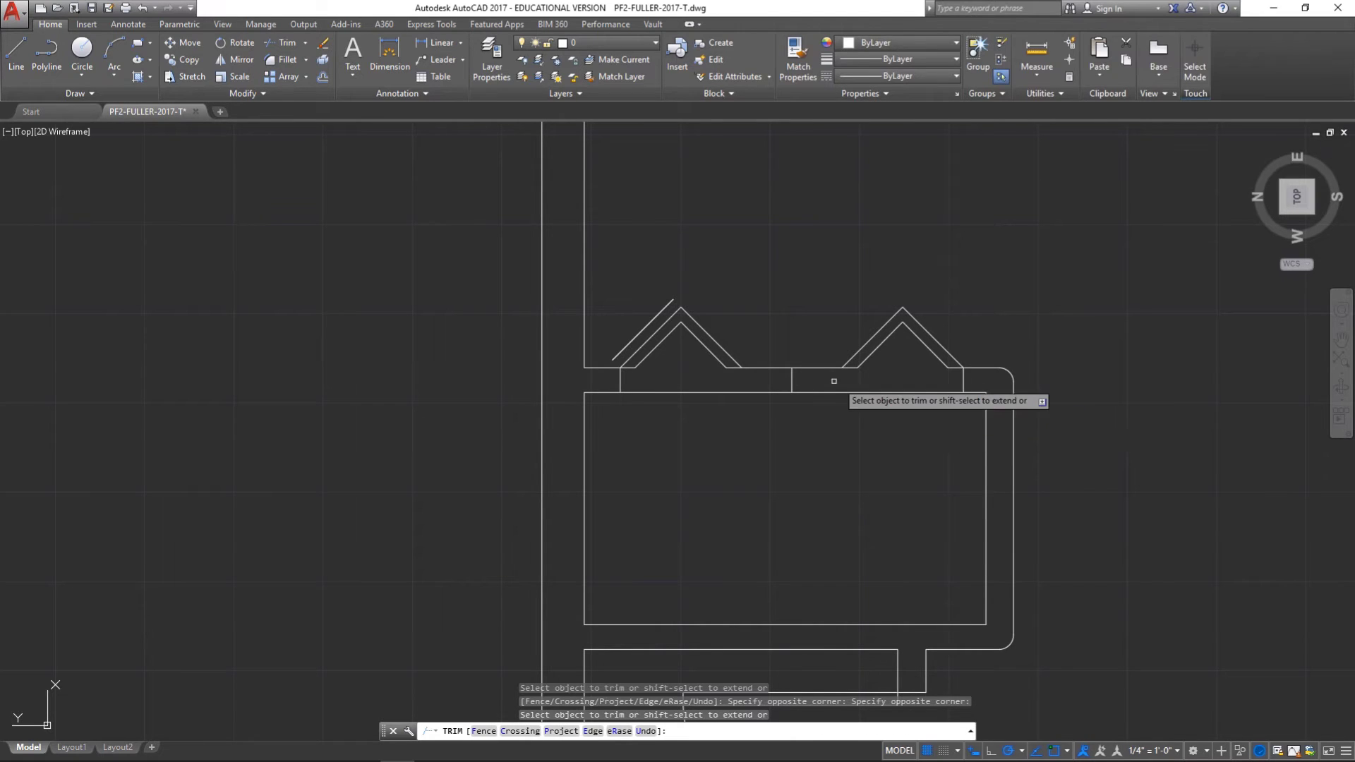
left_click(792, 381)
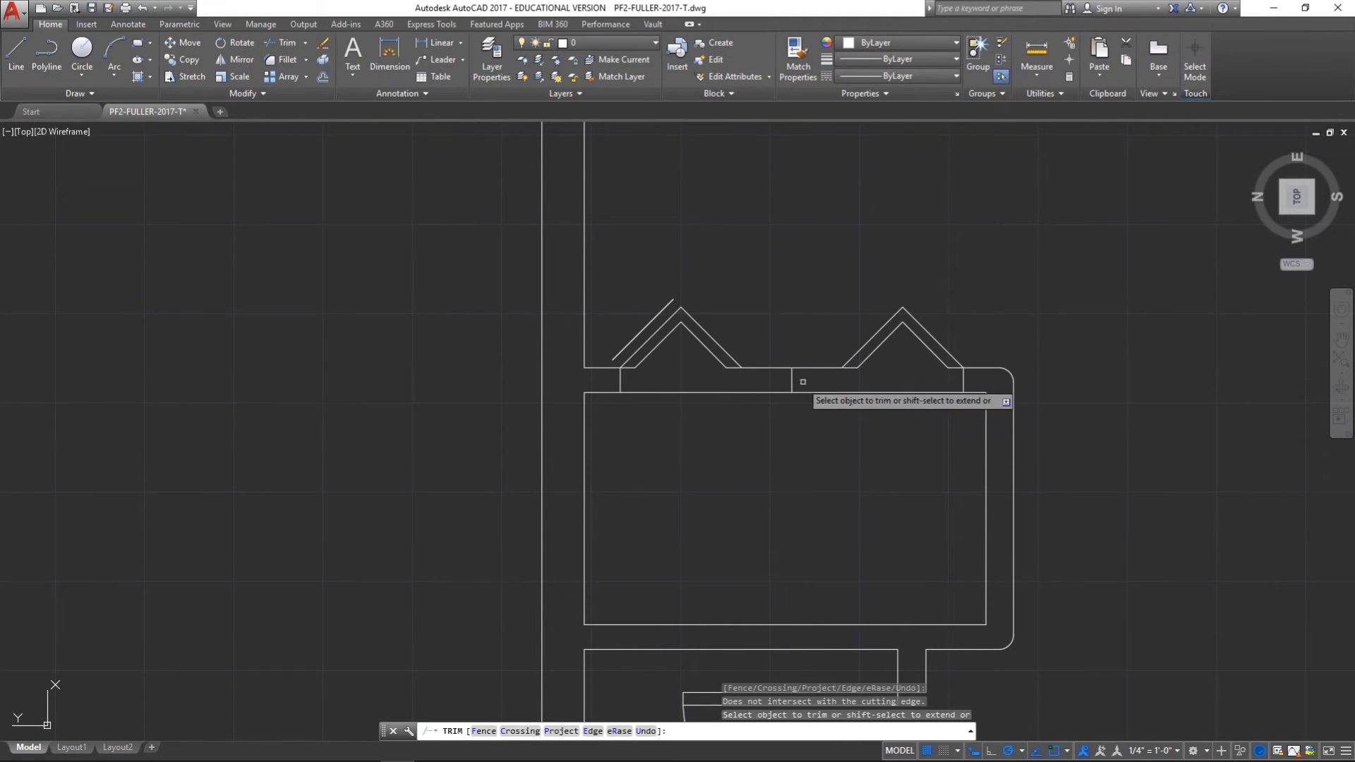
Erase the middle short line and trim the top line between the two door peaks.
left_click(323, 44)
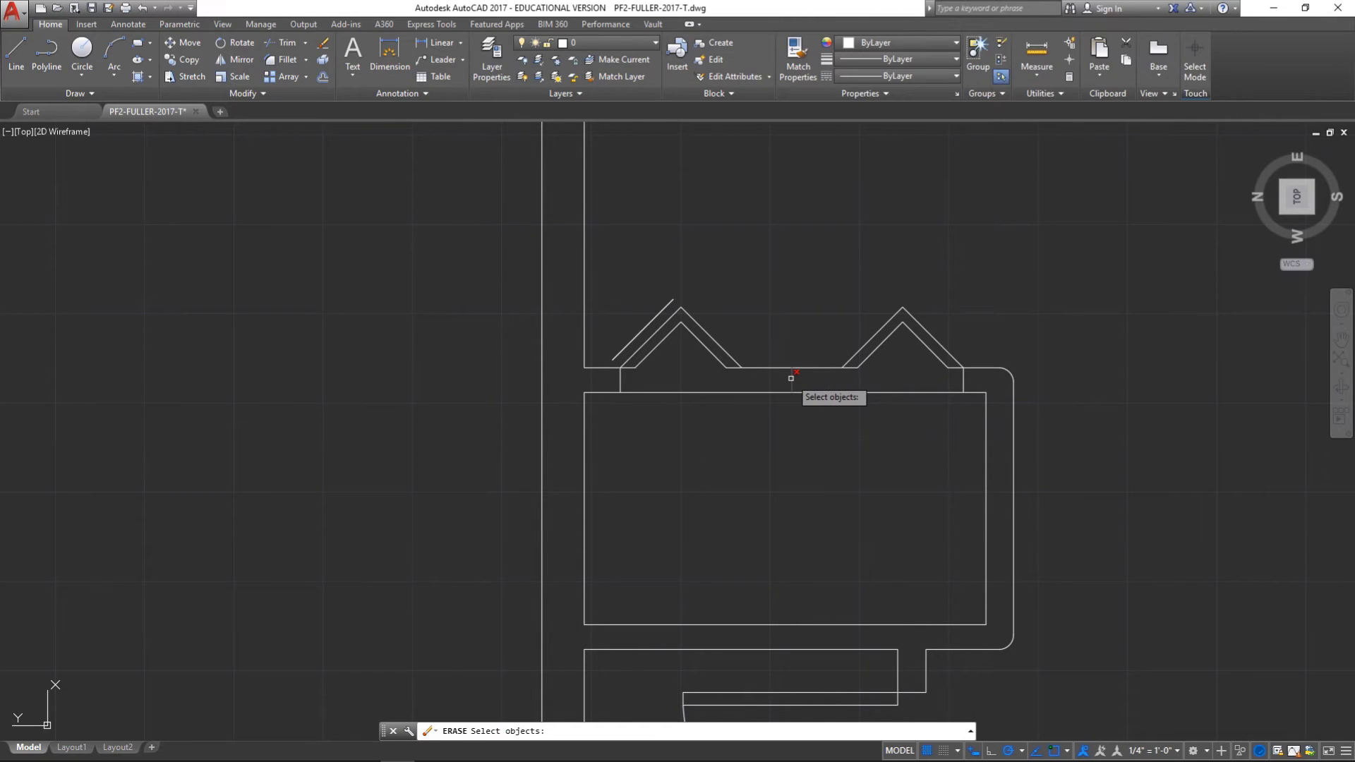
key("Return")
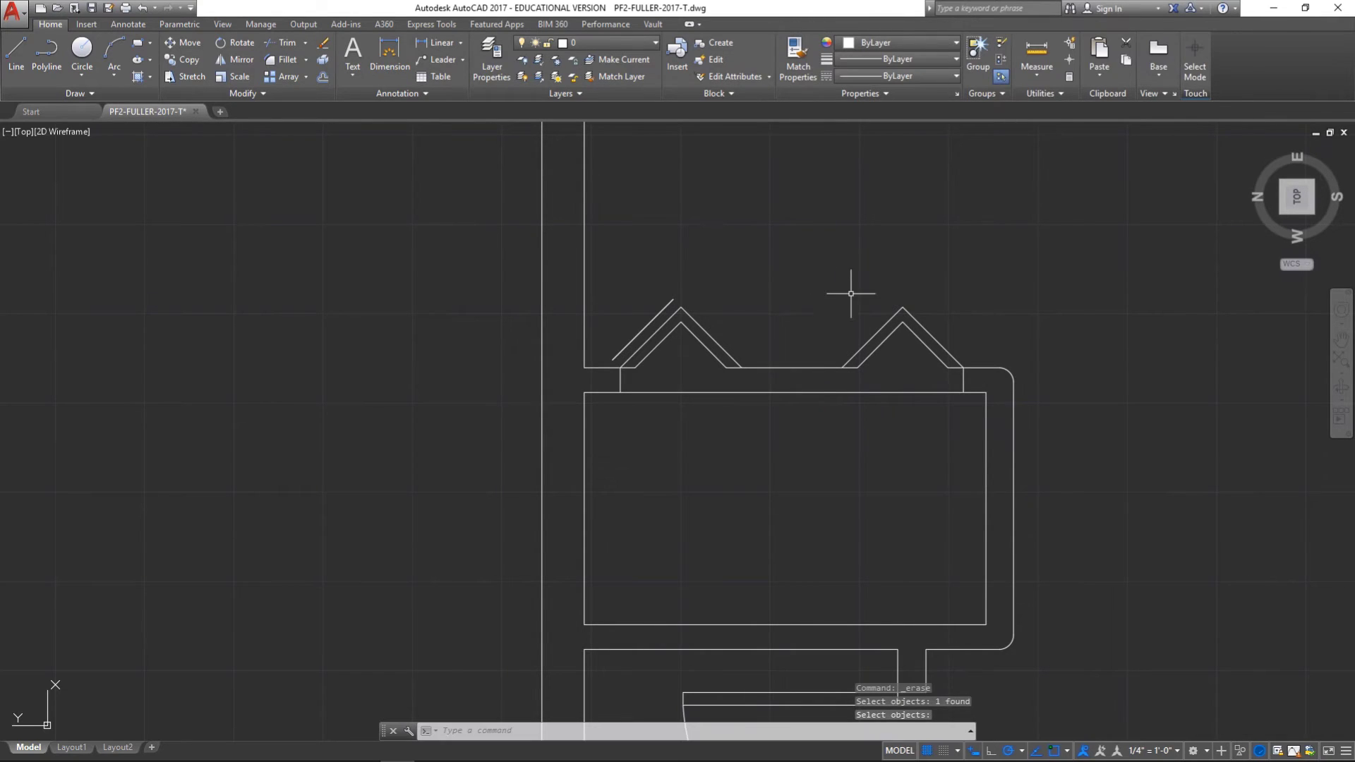
left_click(323, 44)
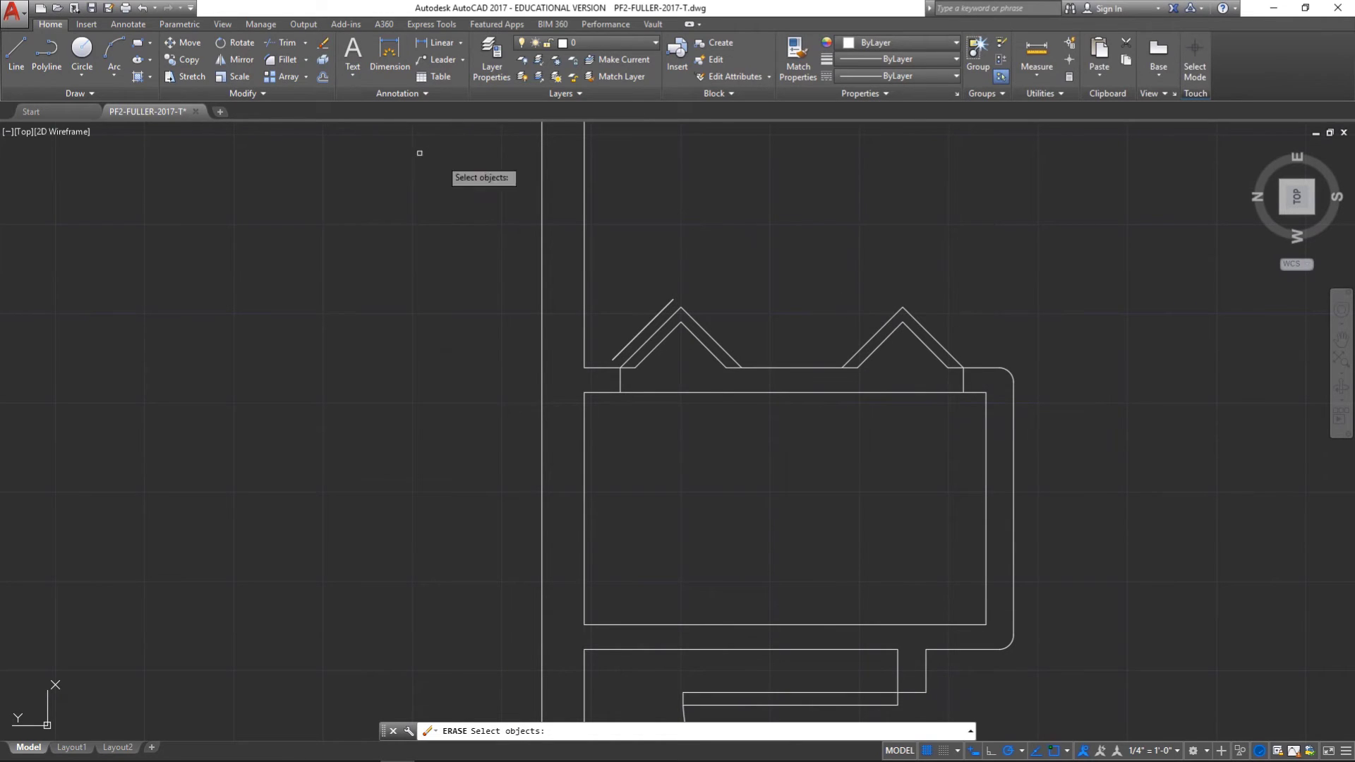
left_click(283, 44)
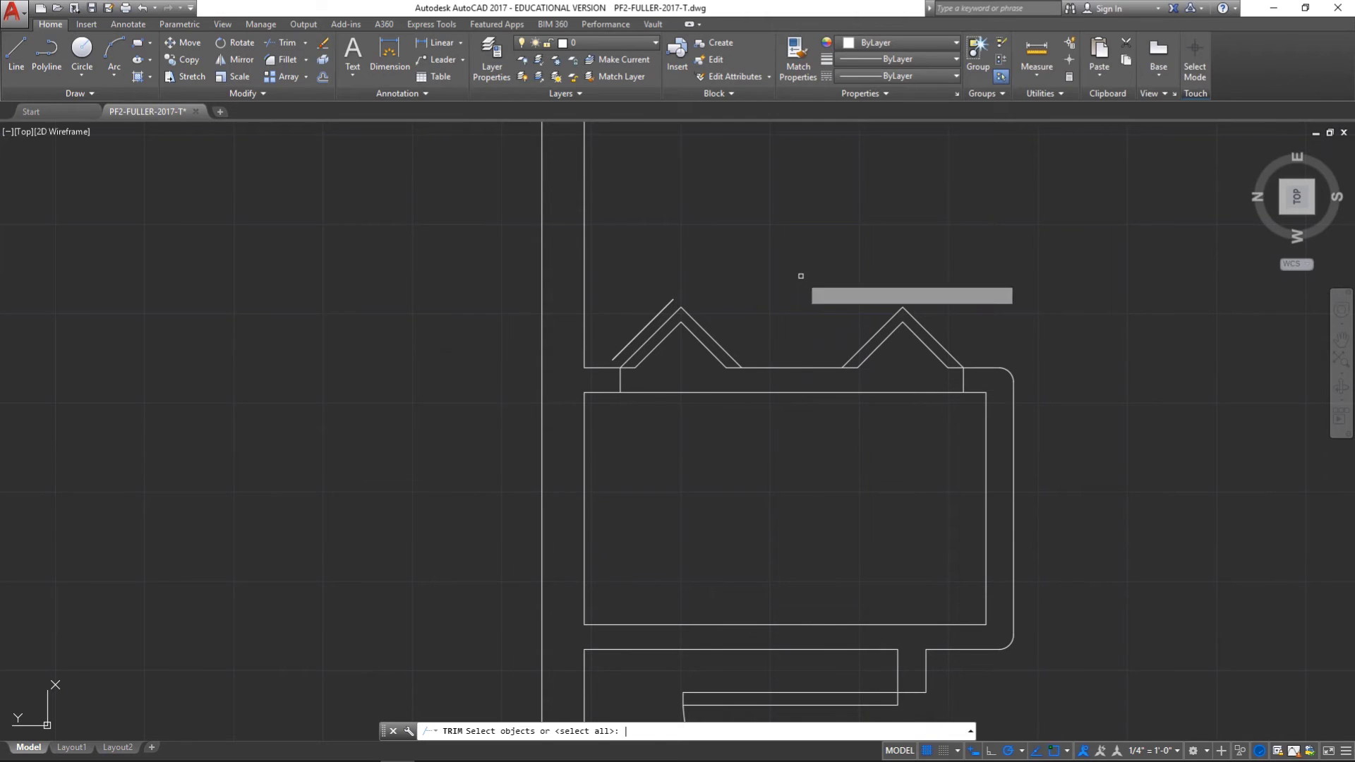
key("Return")
left_click(793, 370)
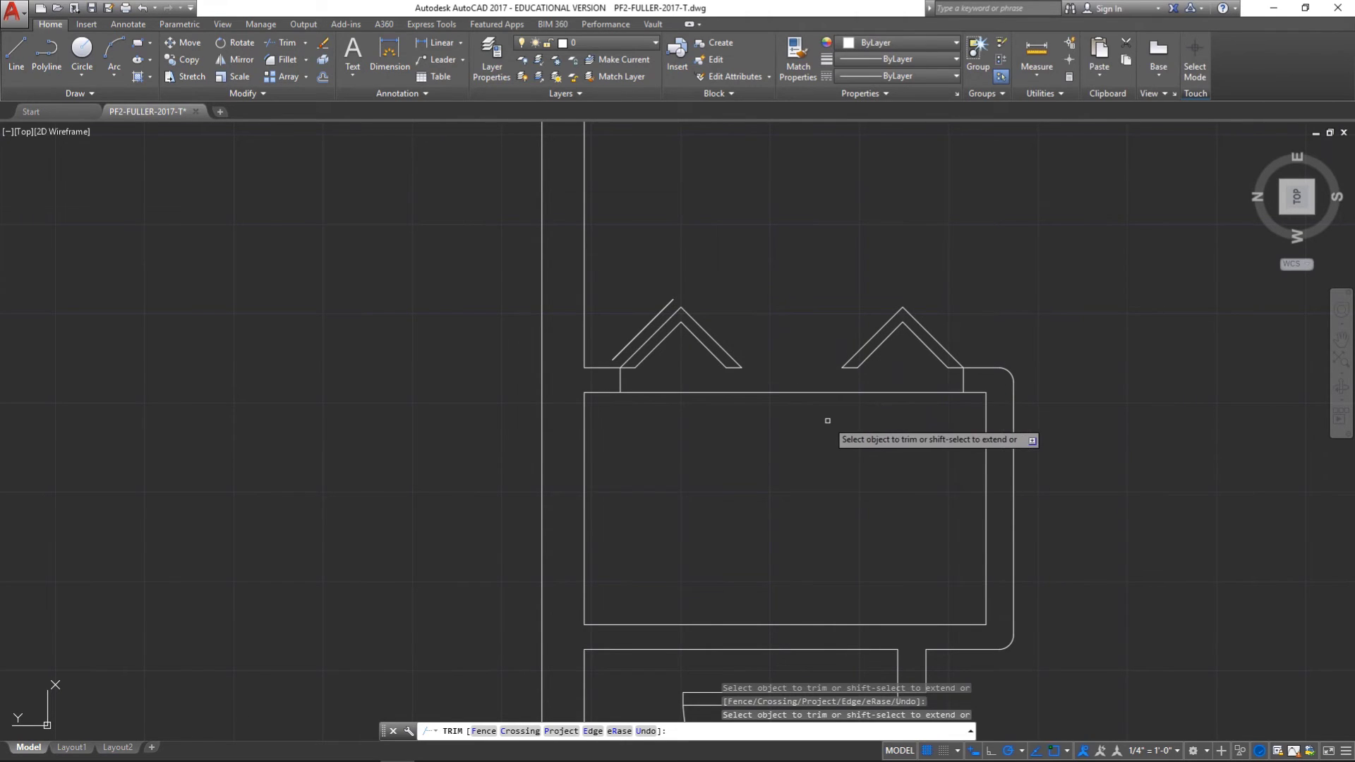
key("Return")
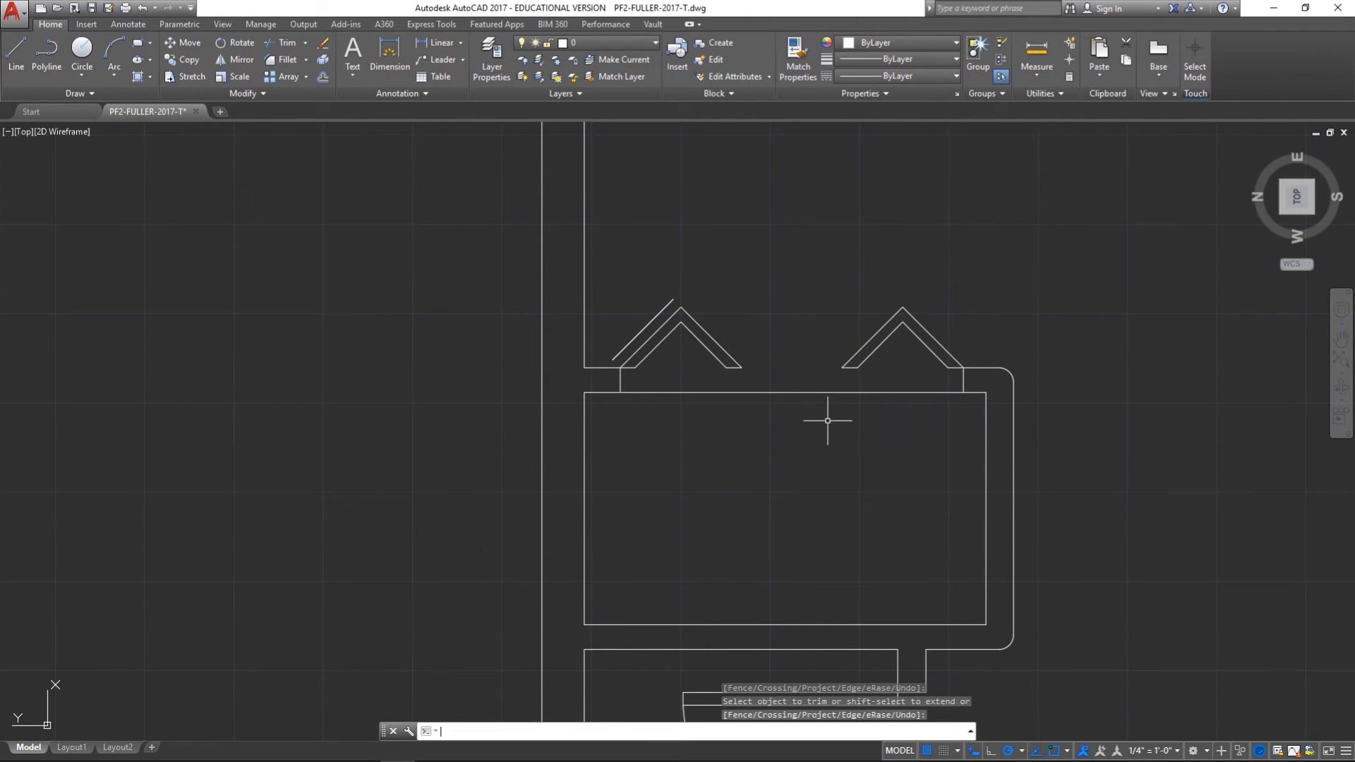
Delete the extra outer diagonal beside the left chevron.
left_click(323, 43)
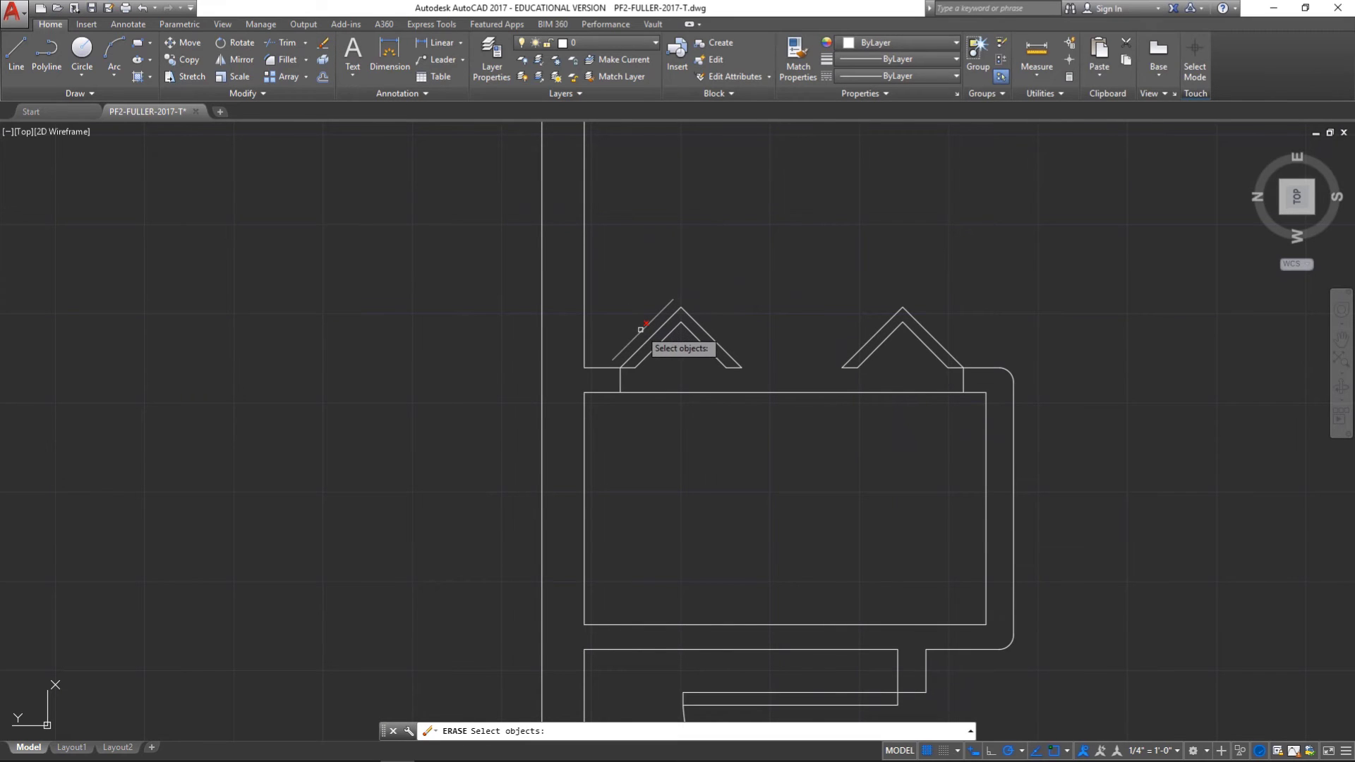
key("Return")
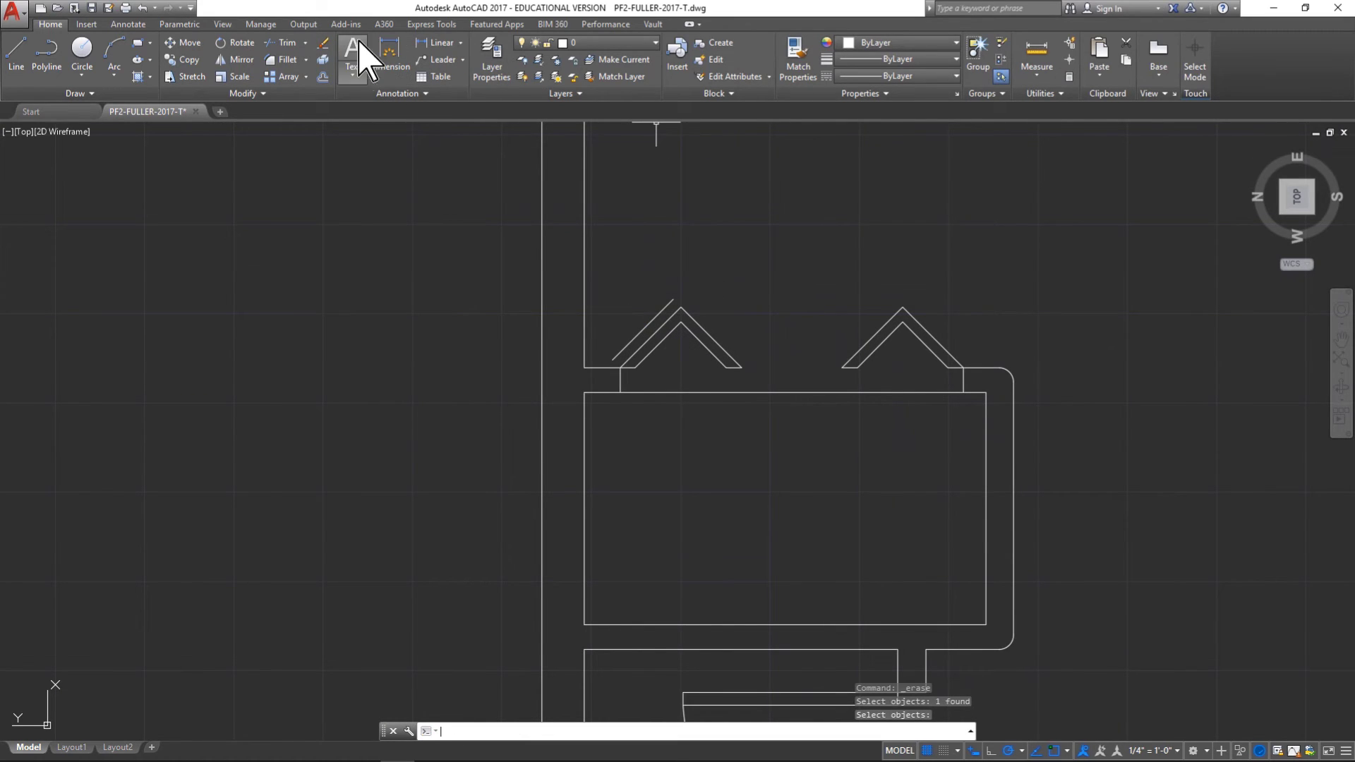
left_click(652, 322)
key("Delete")
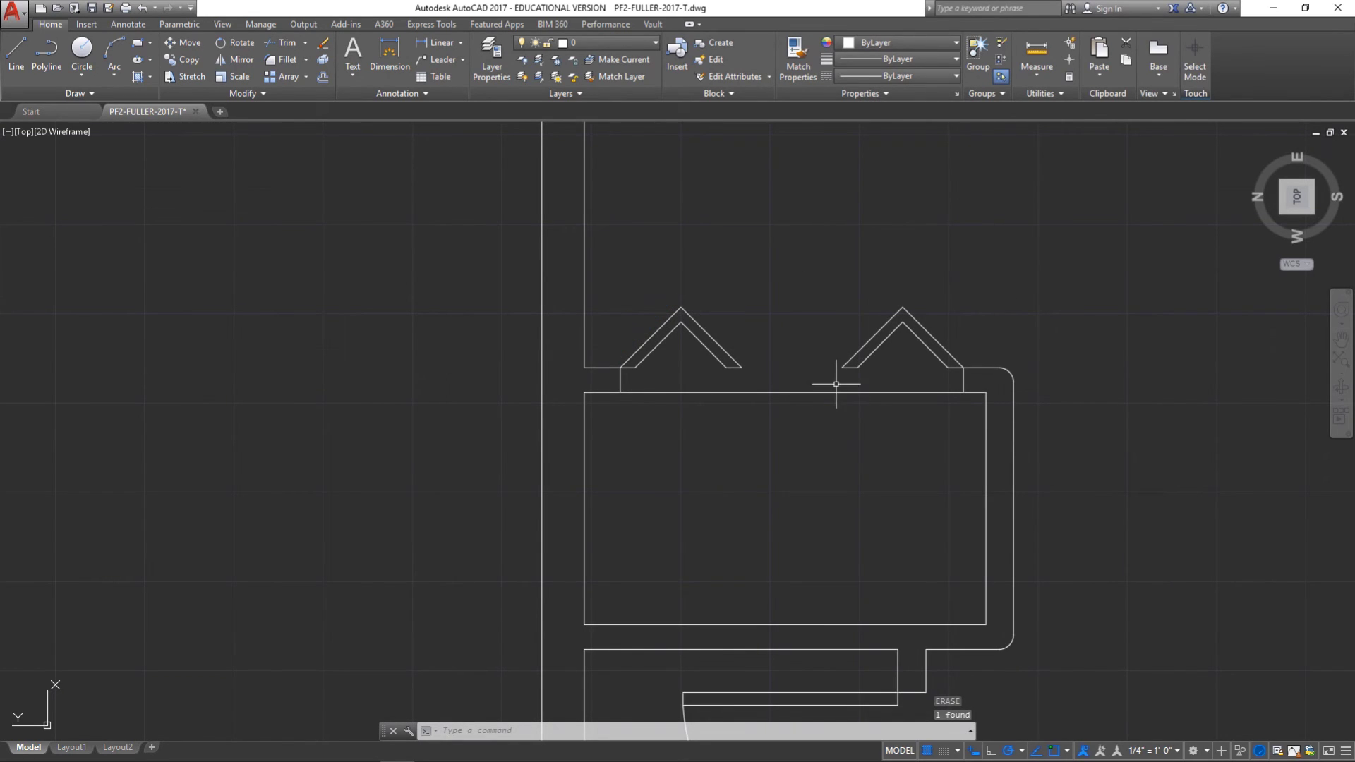
left_click(328, 59)
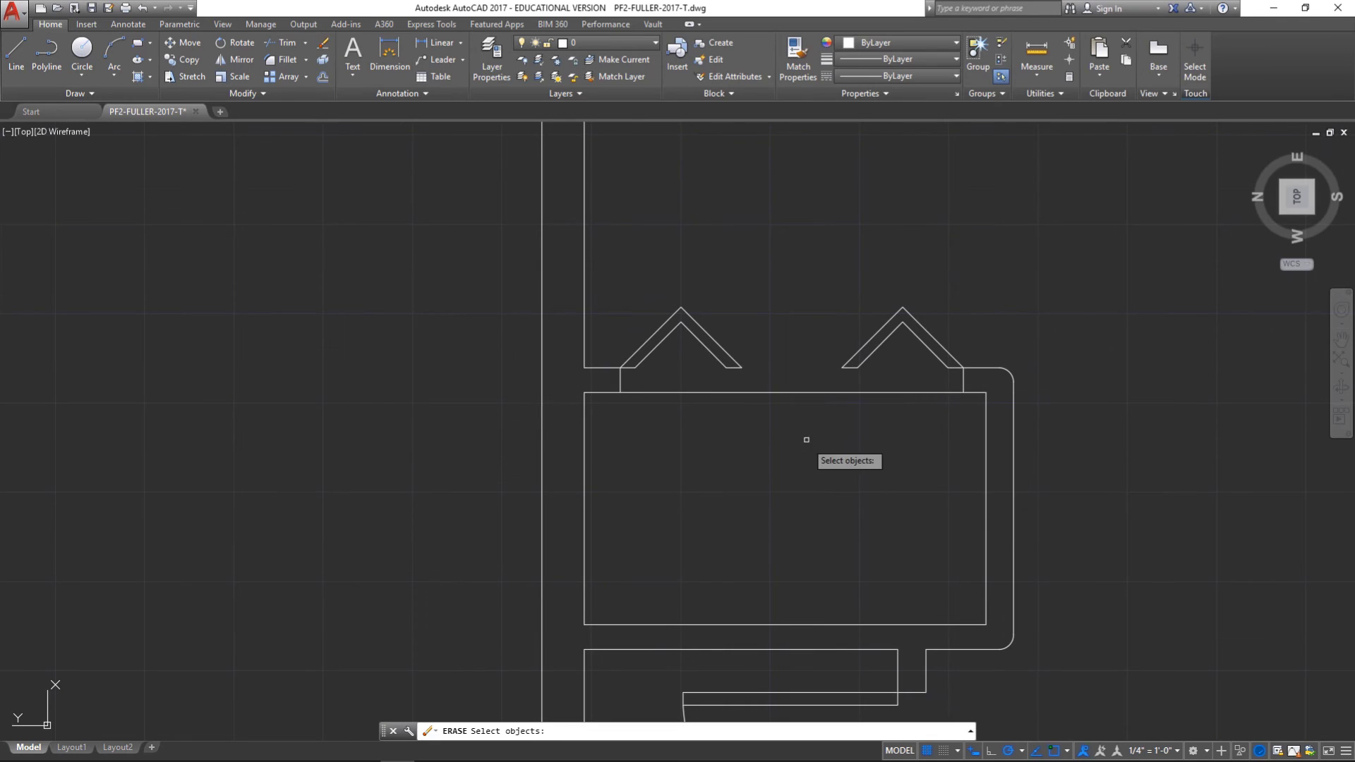
left_click(283, 43)
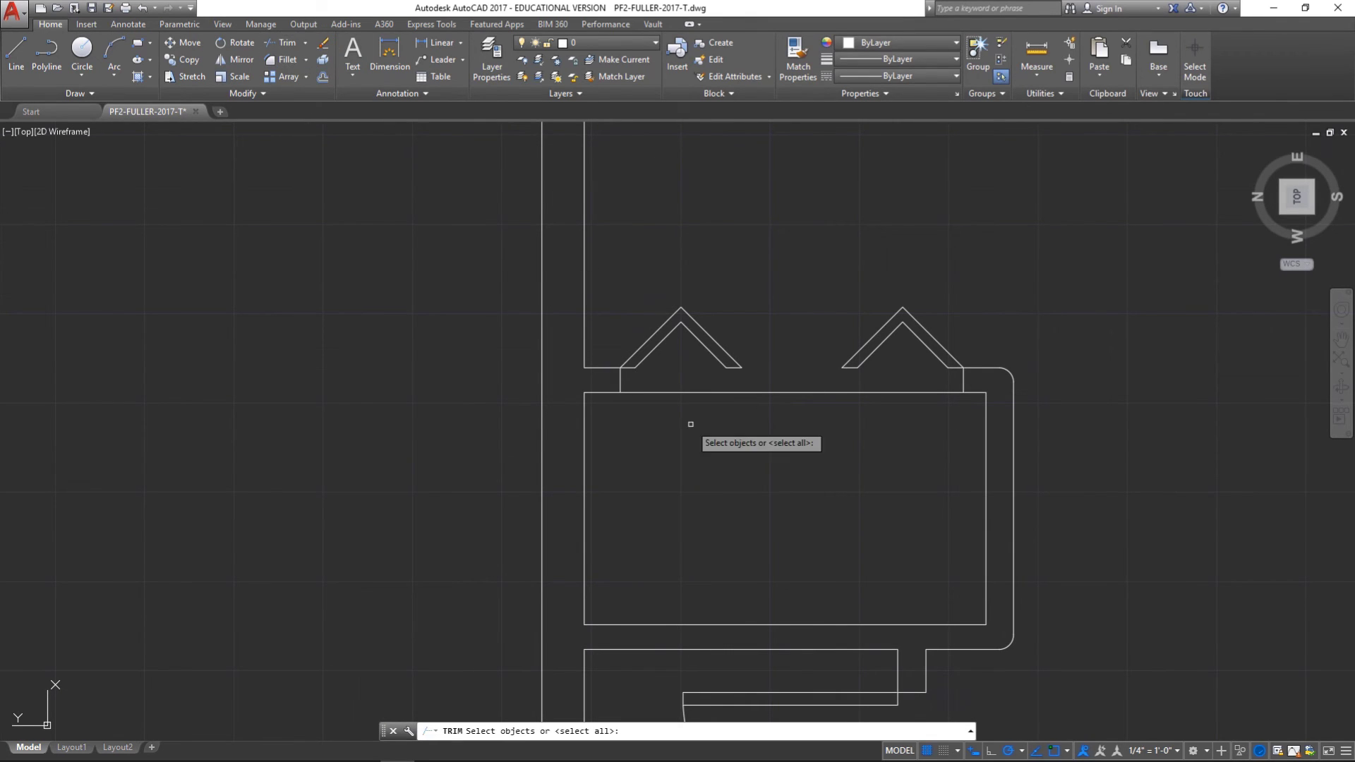
key("Return")
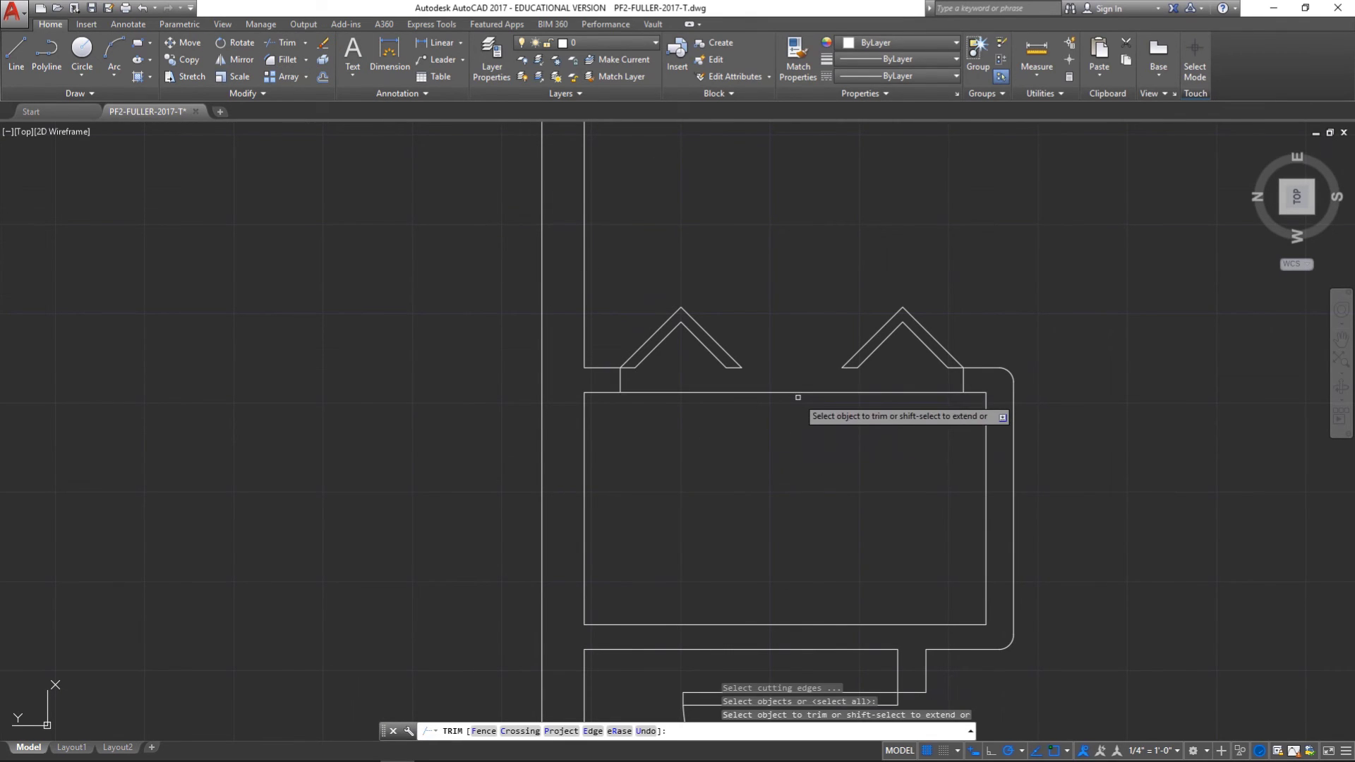
Trim the wall line between the doors, then zoom out to show the whole floor plan.
left_click(798, 392)
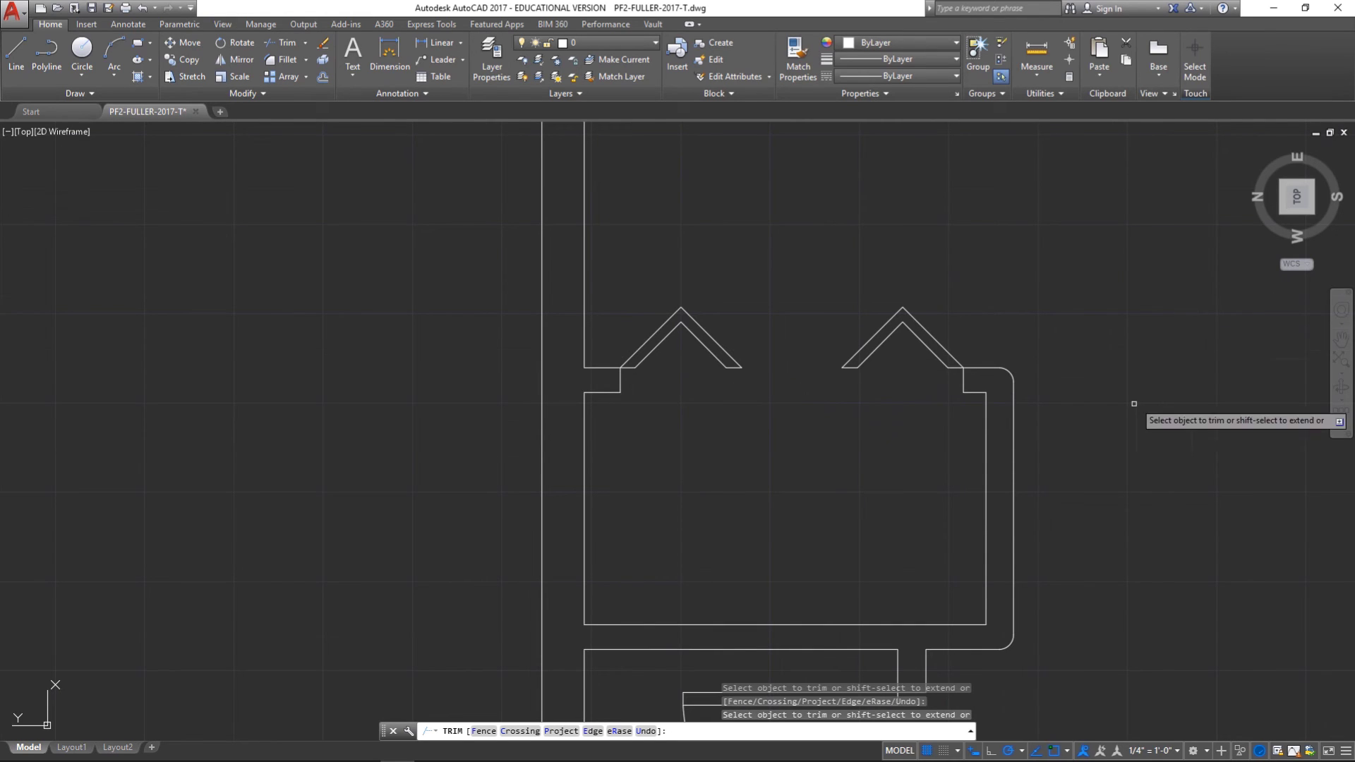
scroll(1124, 409, "down", 2)
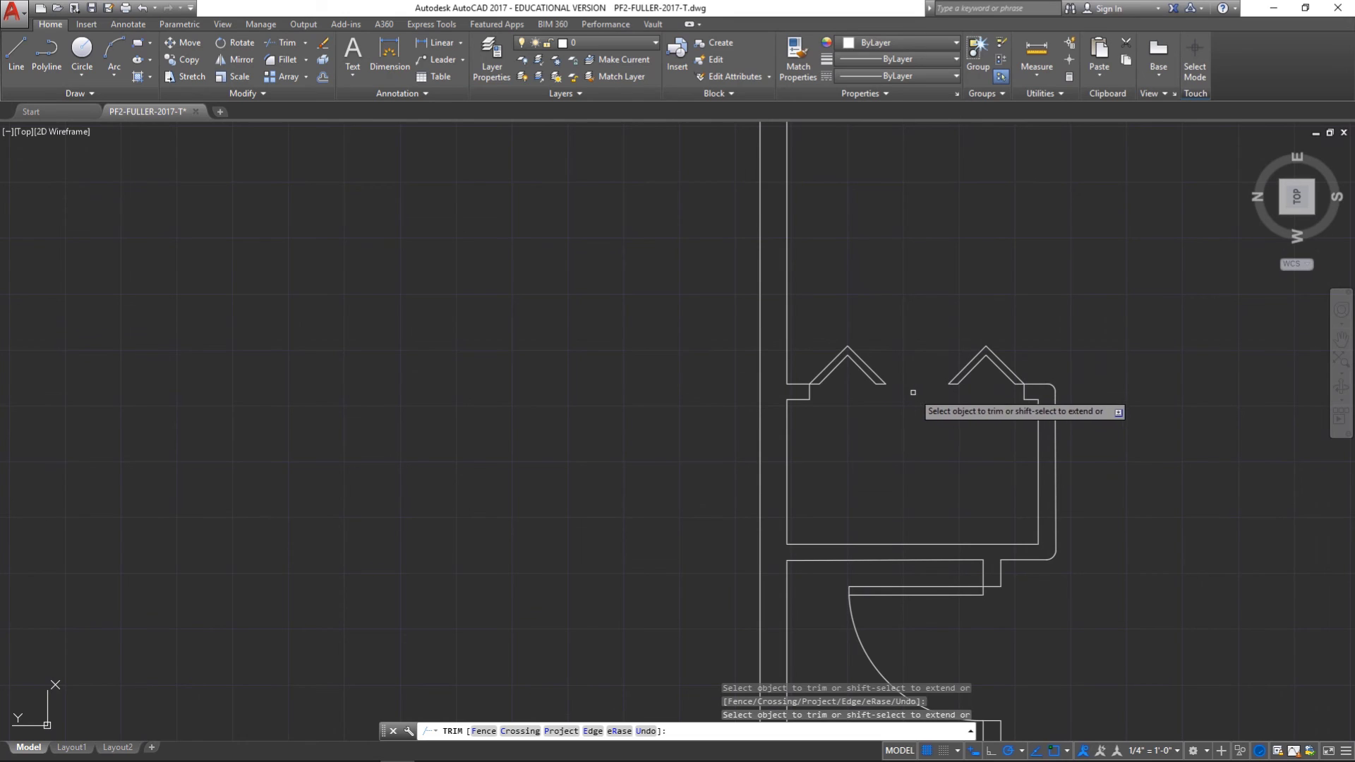
scroll(1114, 459, "down", 3)
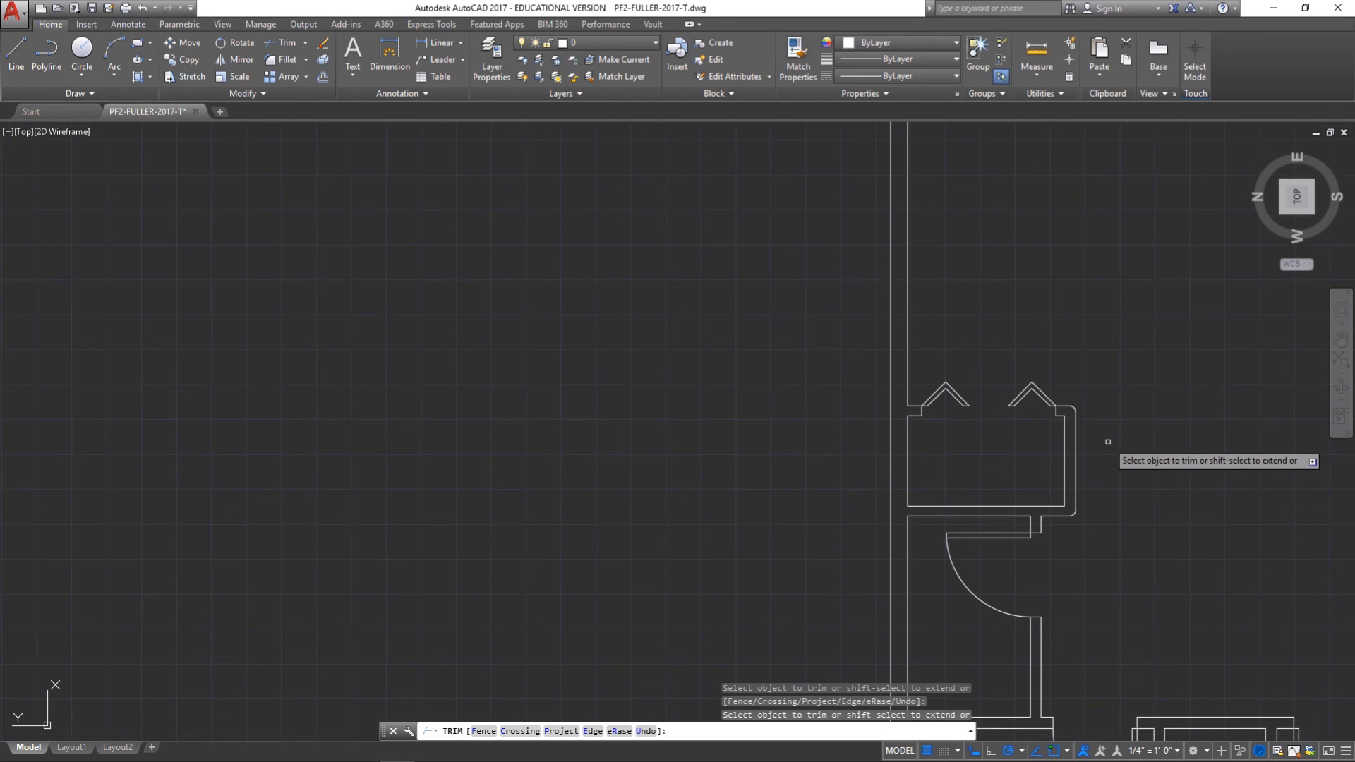
middle_click_drag(1120, 478, 629, 393)
scroll(609, 396, "up", 1)
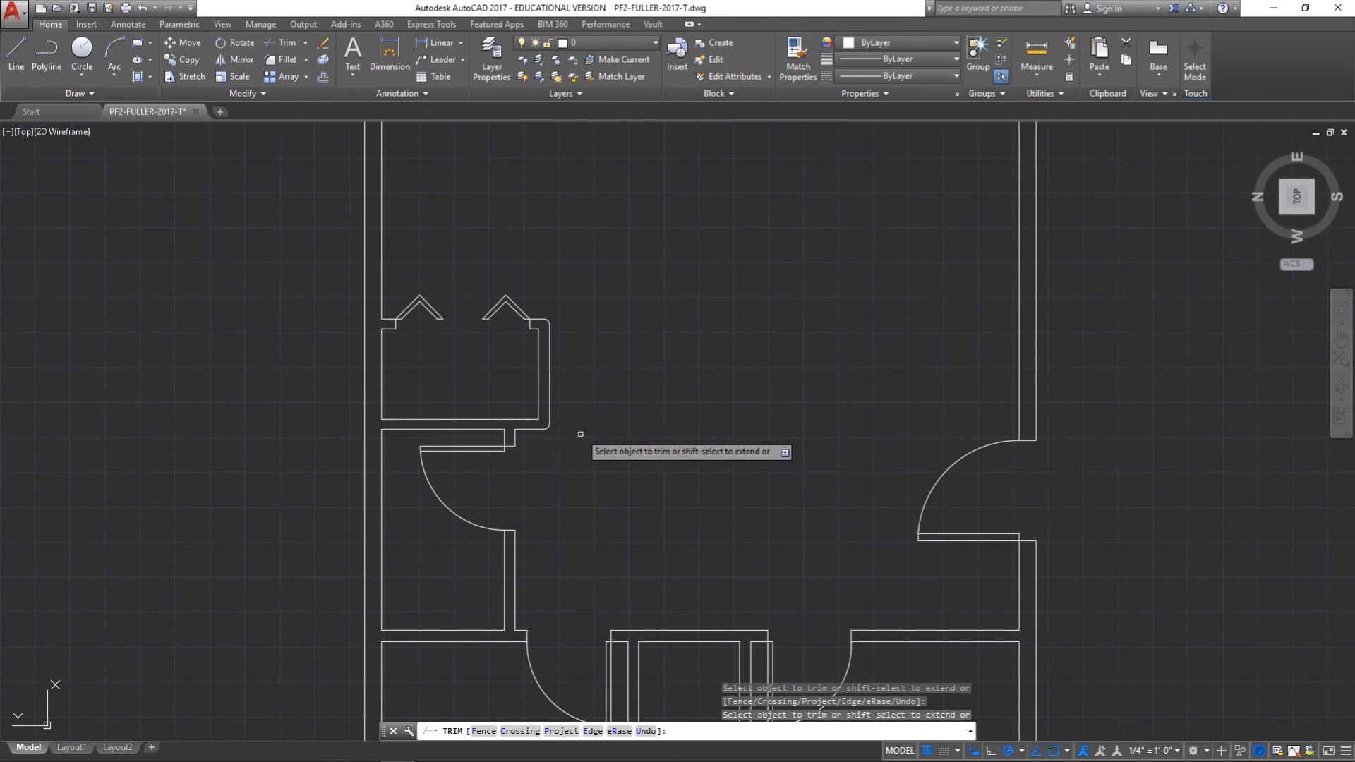
scroll(572, 443, "down", 2)
mouse_move(592, 471)
middle_mouse_down()
mouse_move(602, 483)
mouse_move(499, 375)
middle_mouse_up()
scroll(498, 375, "up", 1)
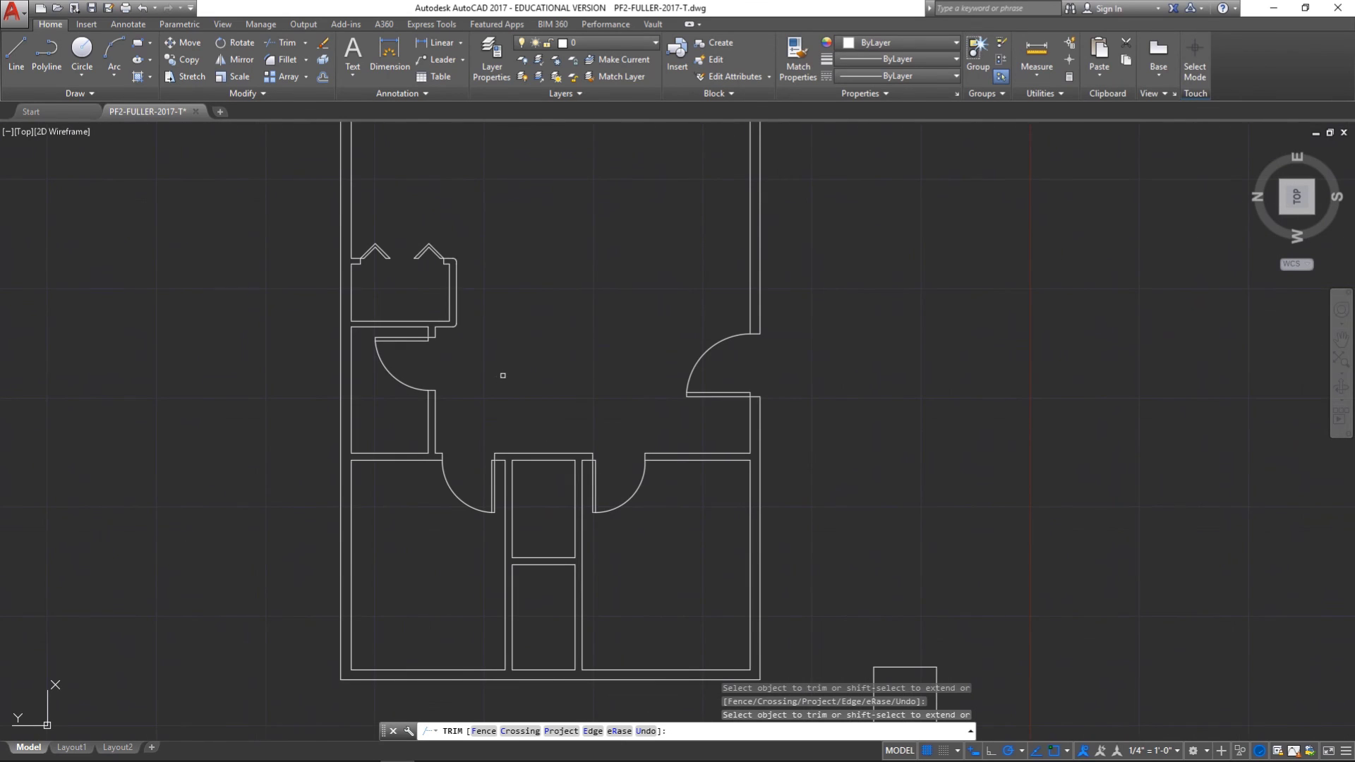
scroll(538, 508, "down", 1)
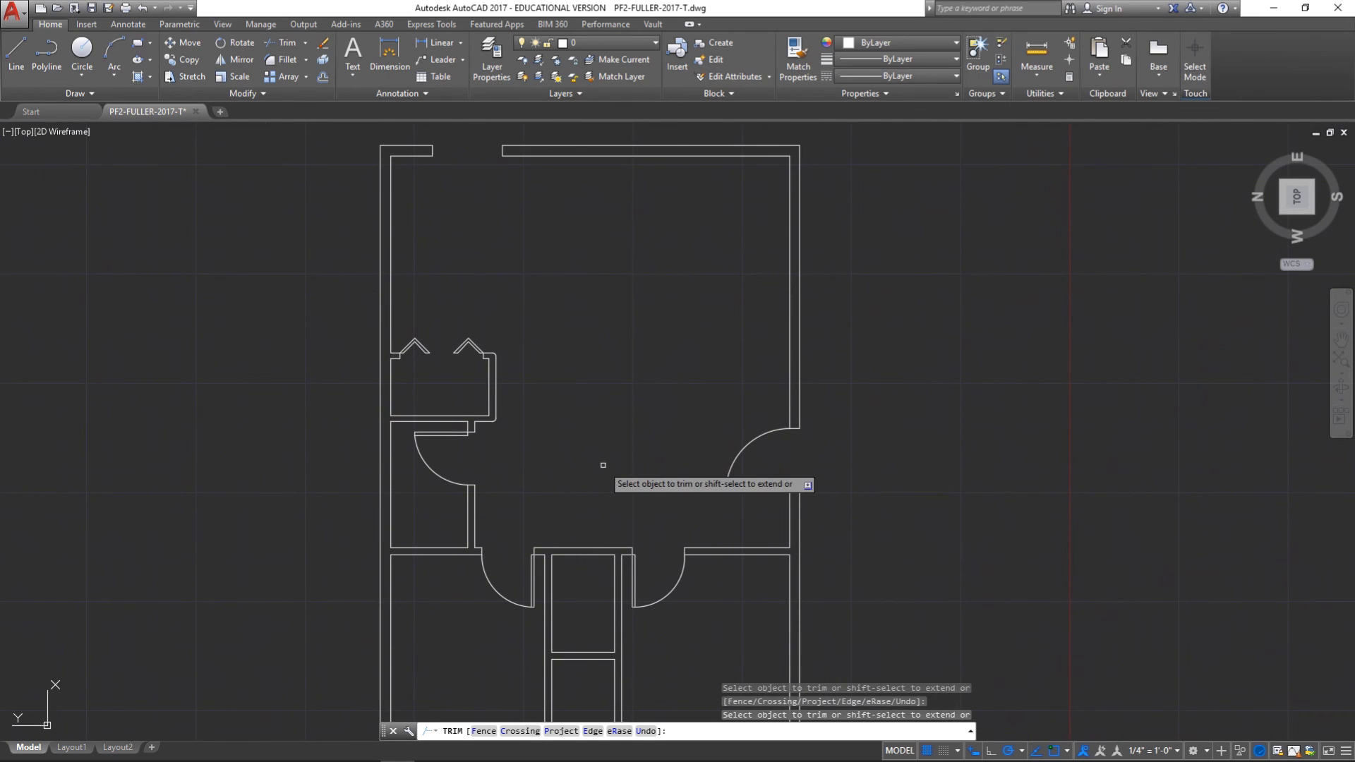
scroll(582, 471, "down", 2)
middle_click_drag(593, 503, 580, 392)
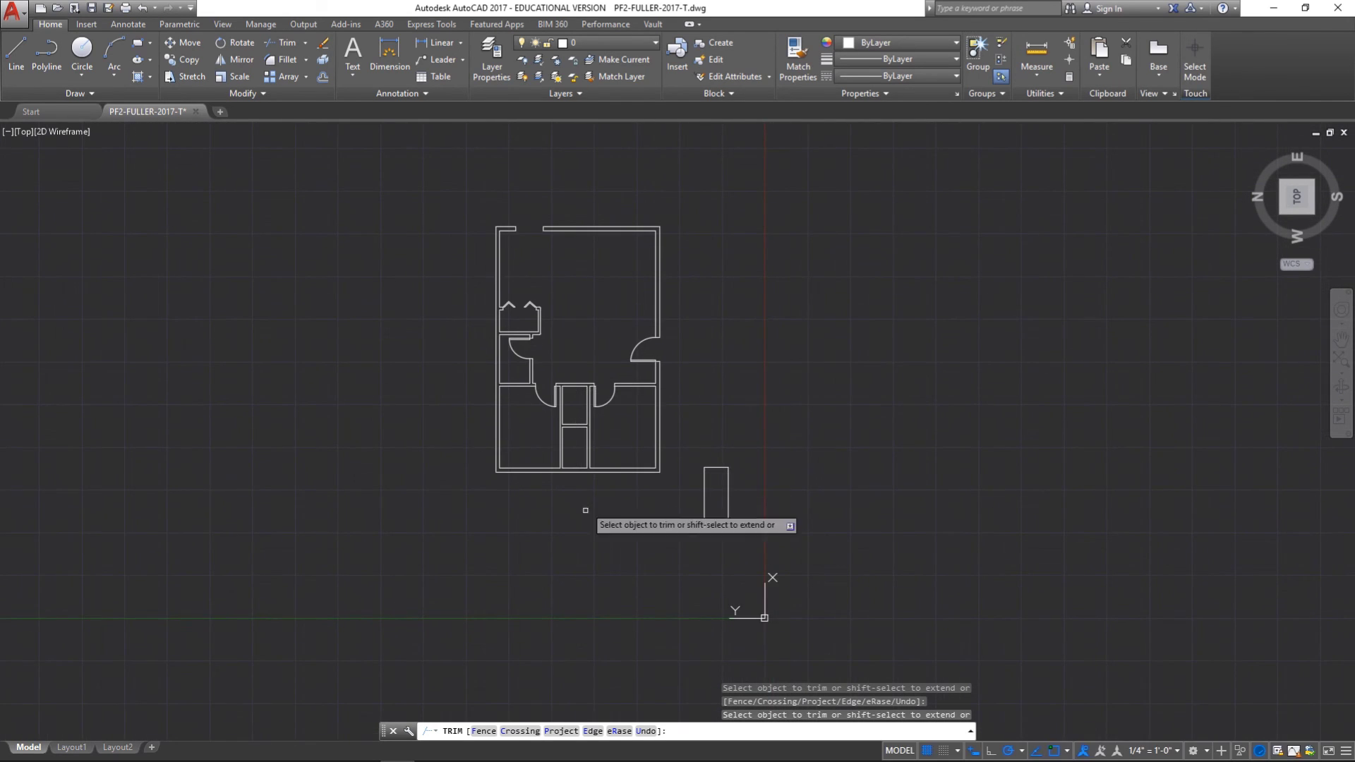